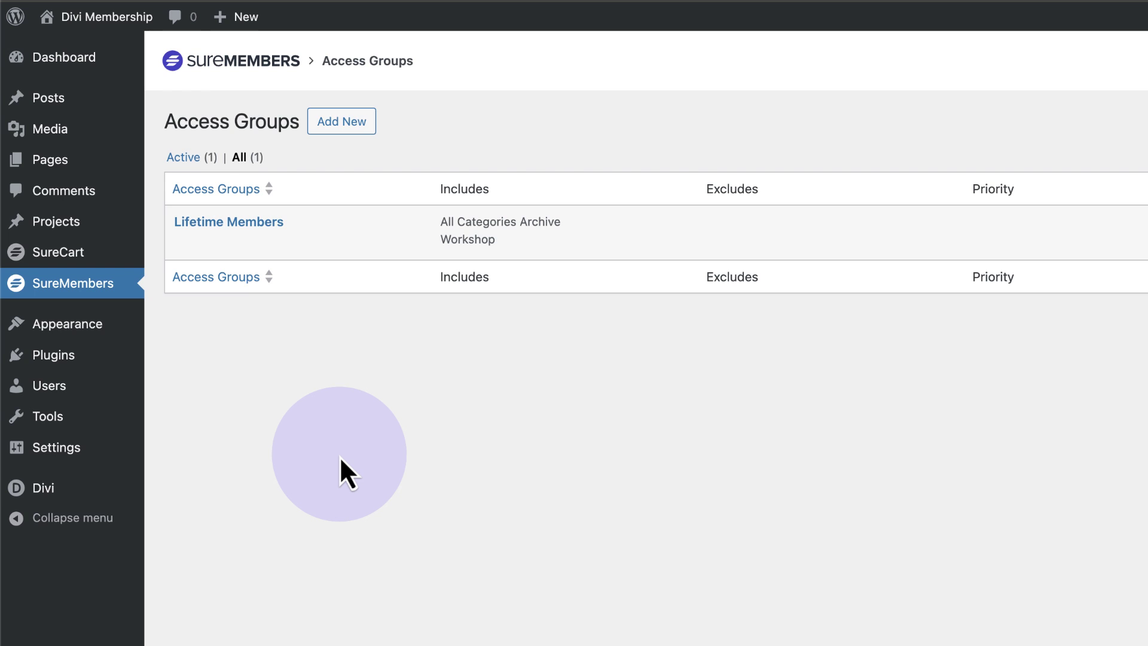
Go to Plugins > Add New Plugin and show the Upload Plugin panel
mouse_move(163, 387)
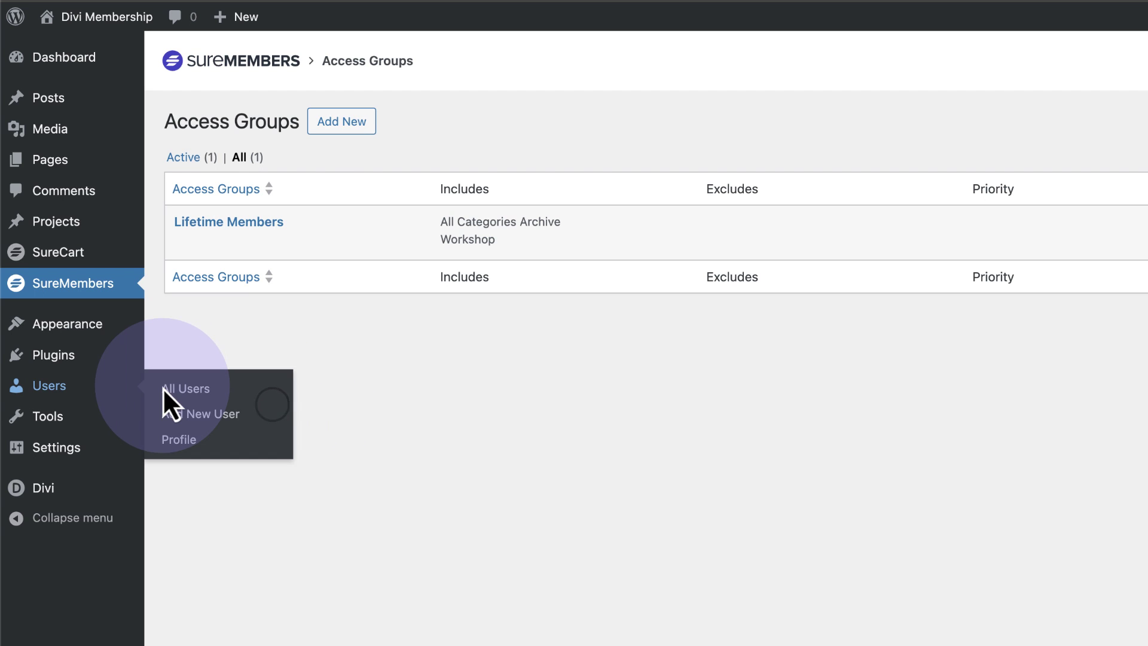
mouse_move(101, 367)
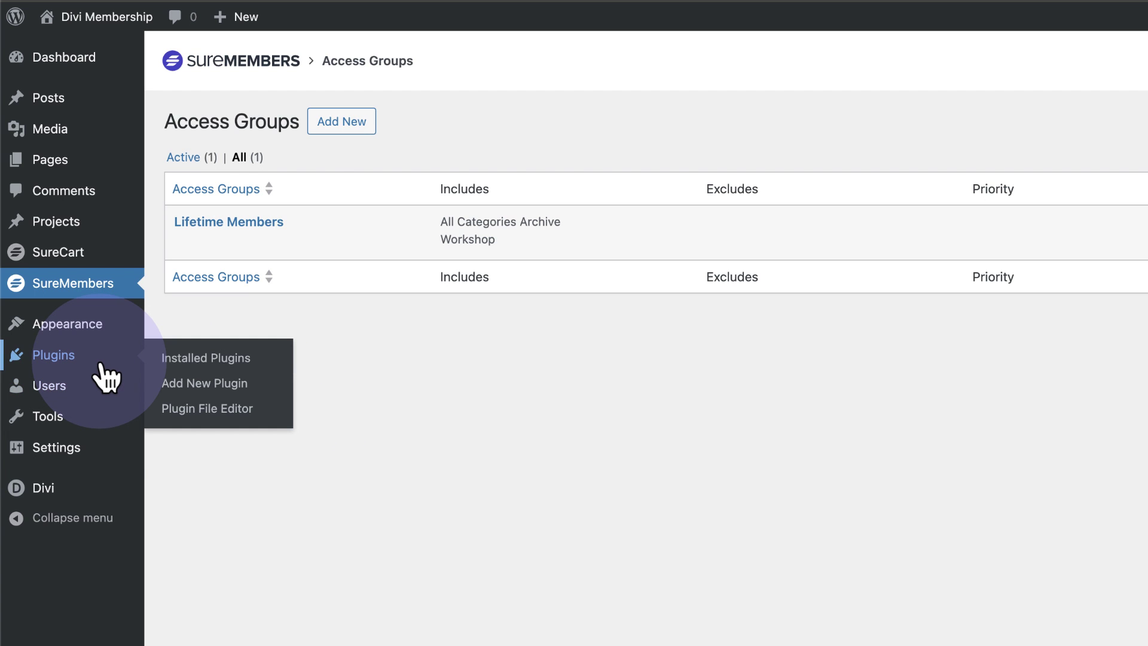
left_click(197, 395)
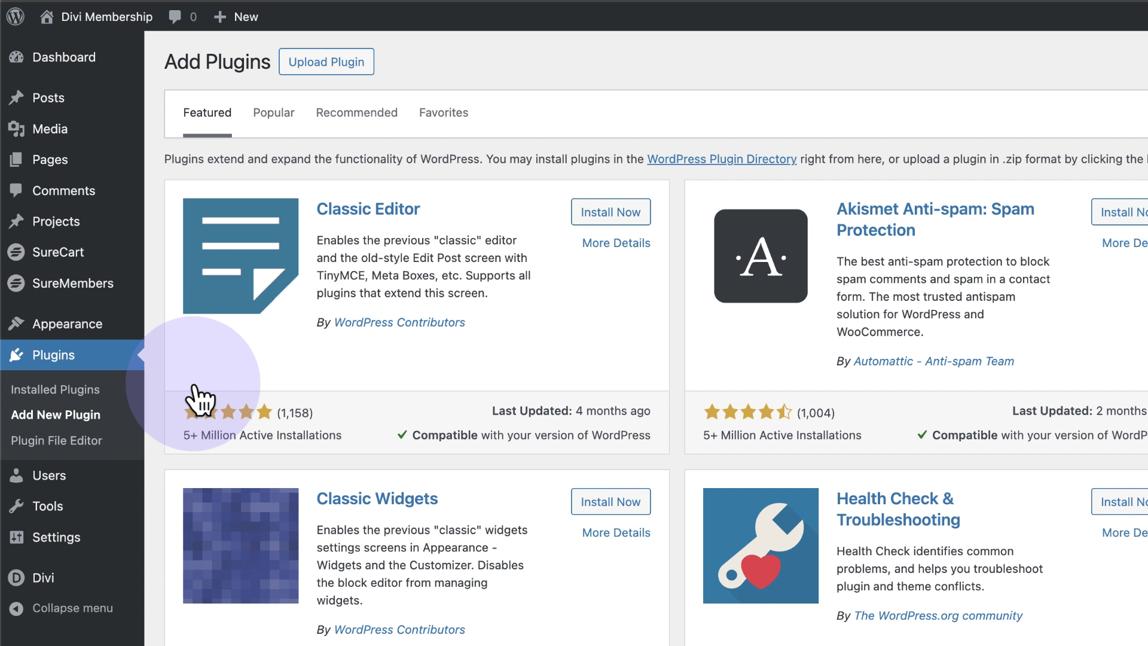
left_click(357, 61)
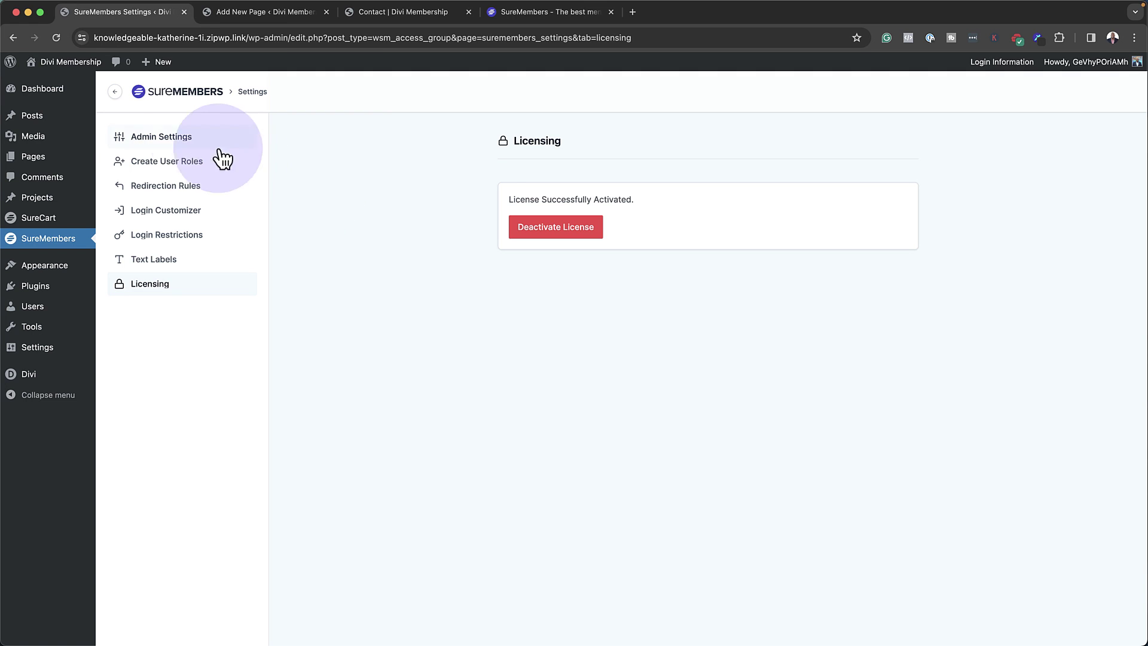
Browse Admin Settings, Create User Roles, Redirection Rules and Login Customizer, then return to Access Groups
left_click(196, 146)
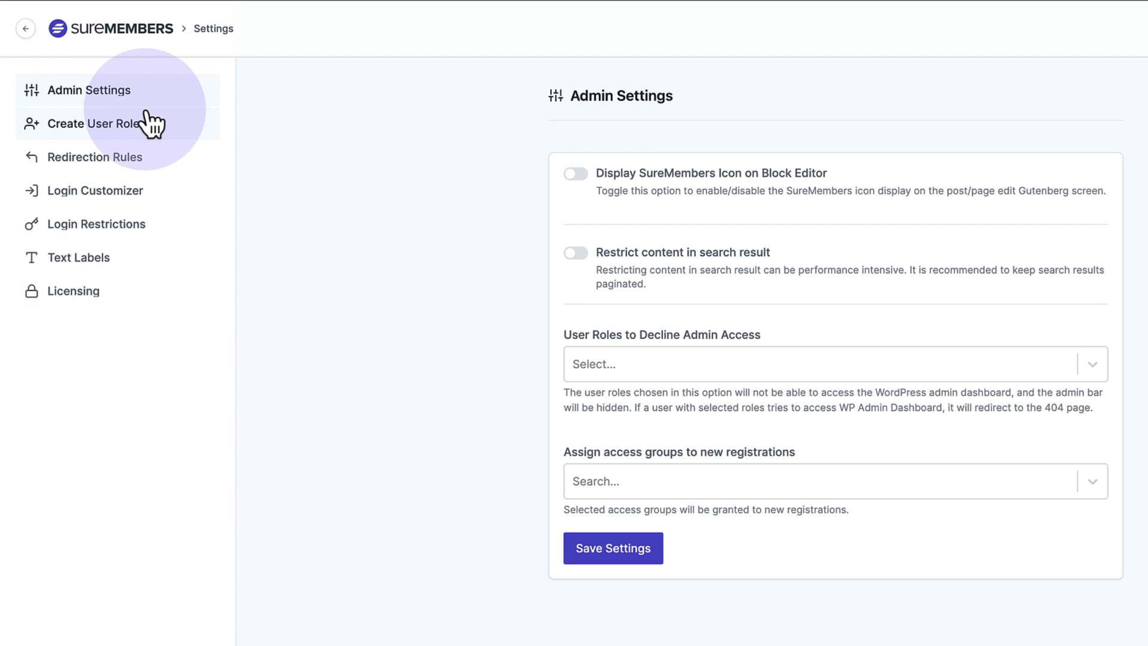
left_click(157, 124)
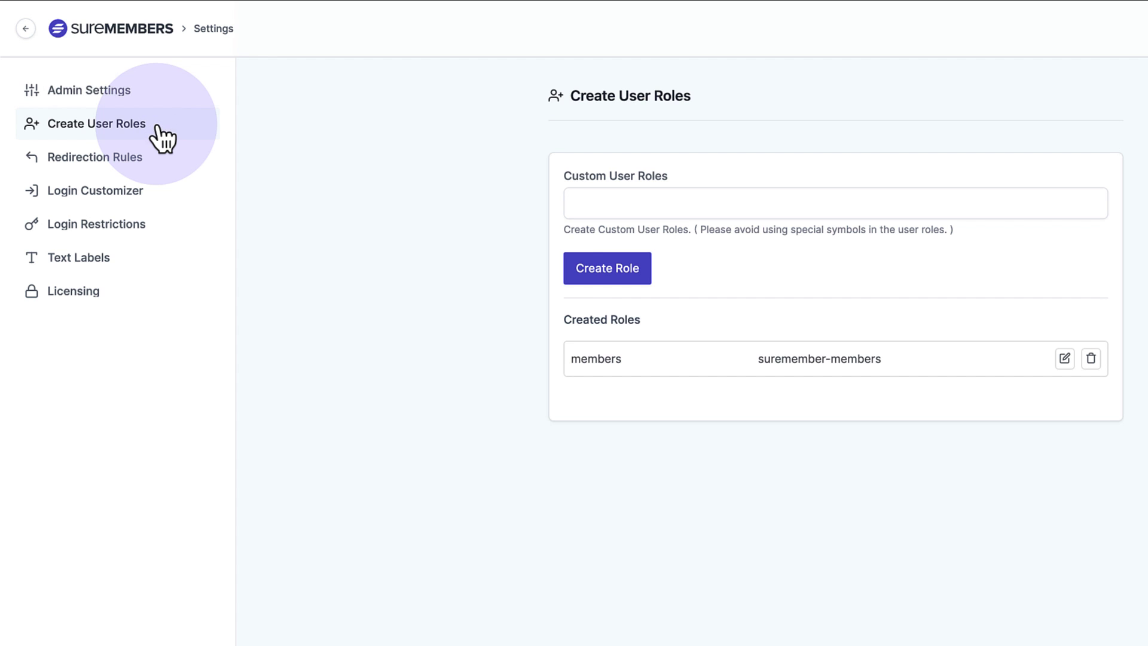
left_click(145, 157)
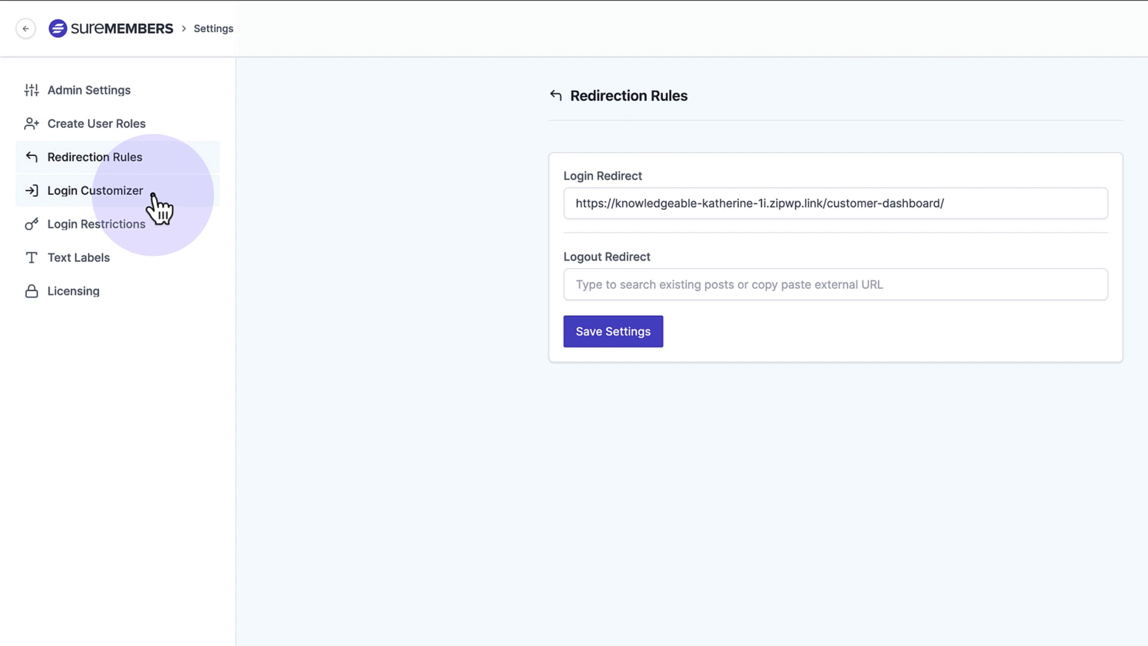
left_click(152, 194)
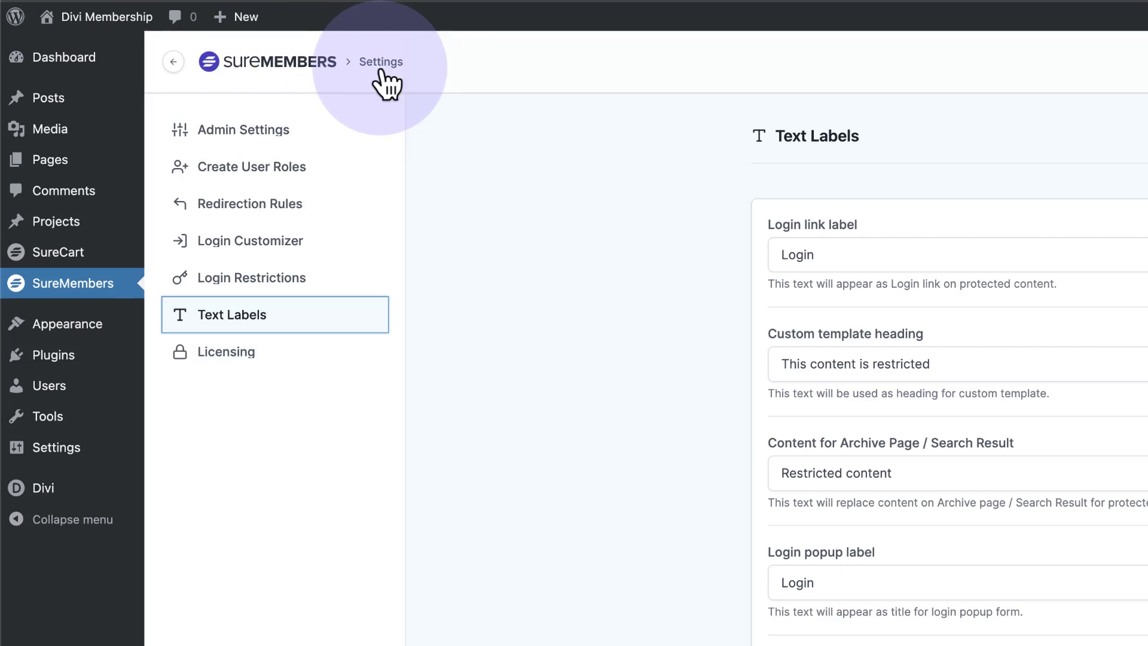
left_click(173, 62)
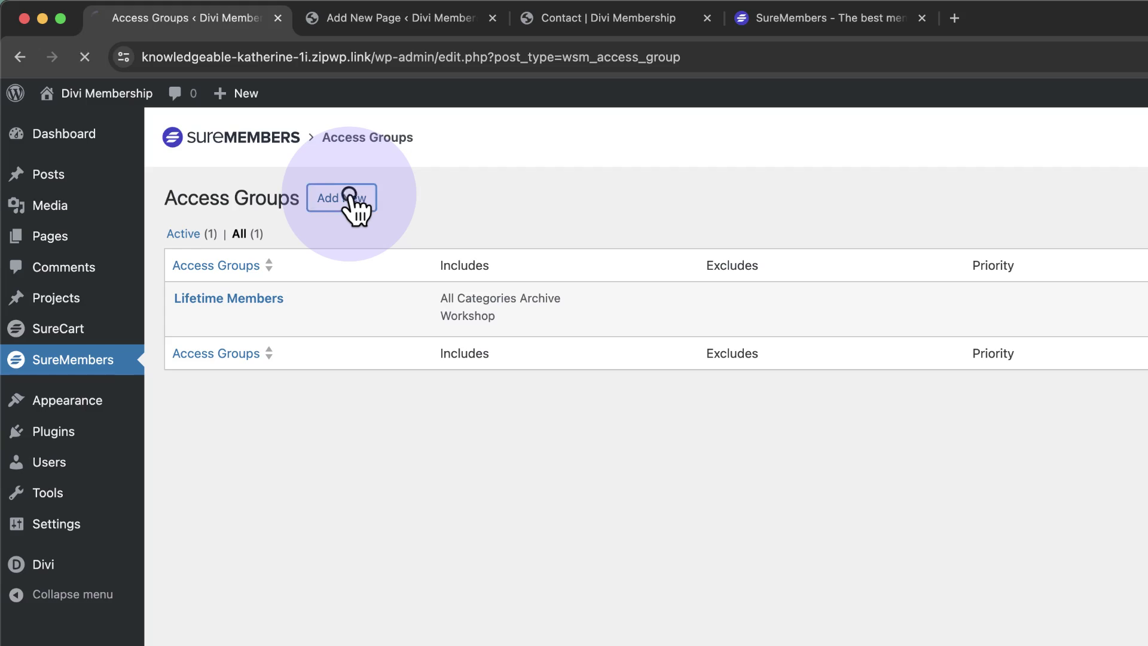
Create a new access group named 'Mak Members' protecting Specific Pages / Posts / Taxonomies
left_click(350, 197)
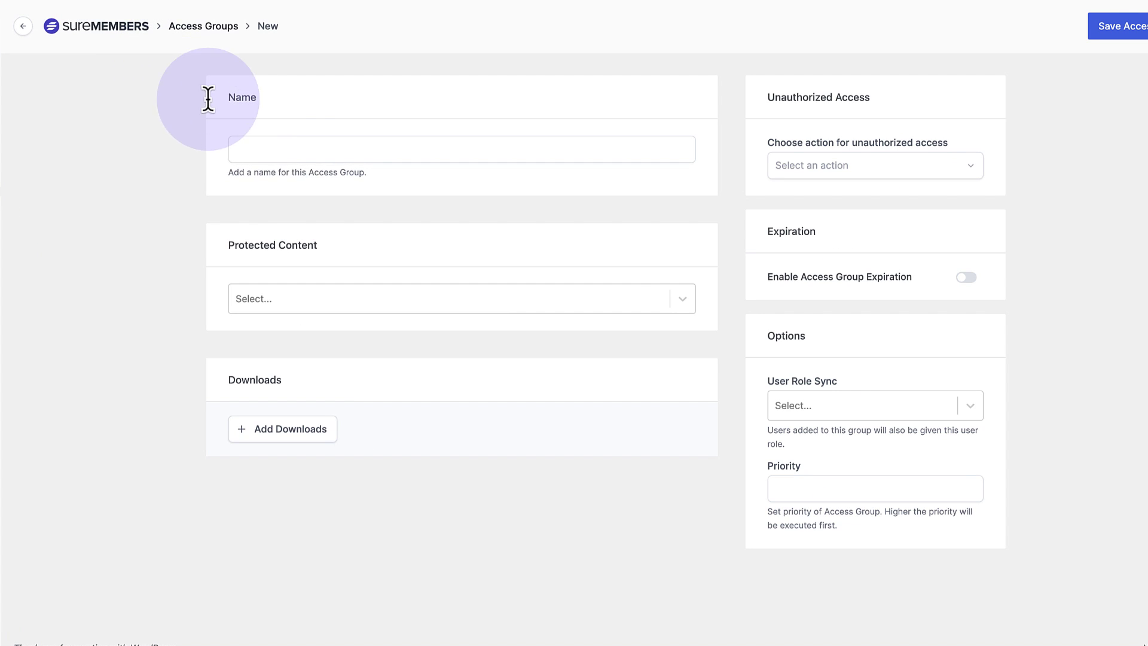
left_click(293, 149)
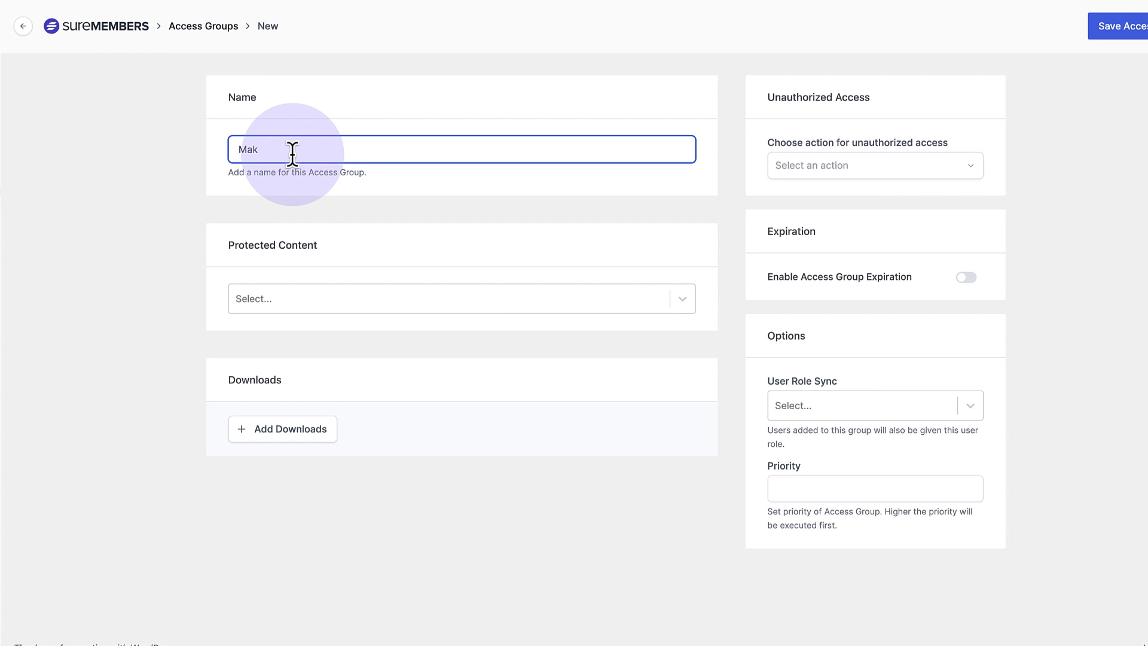
type("Mak Members")
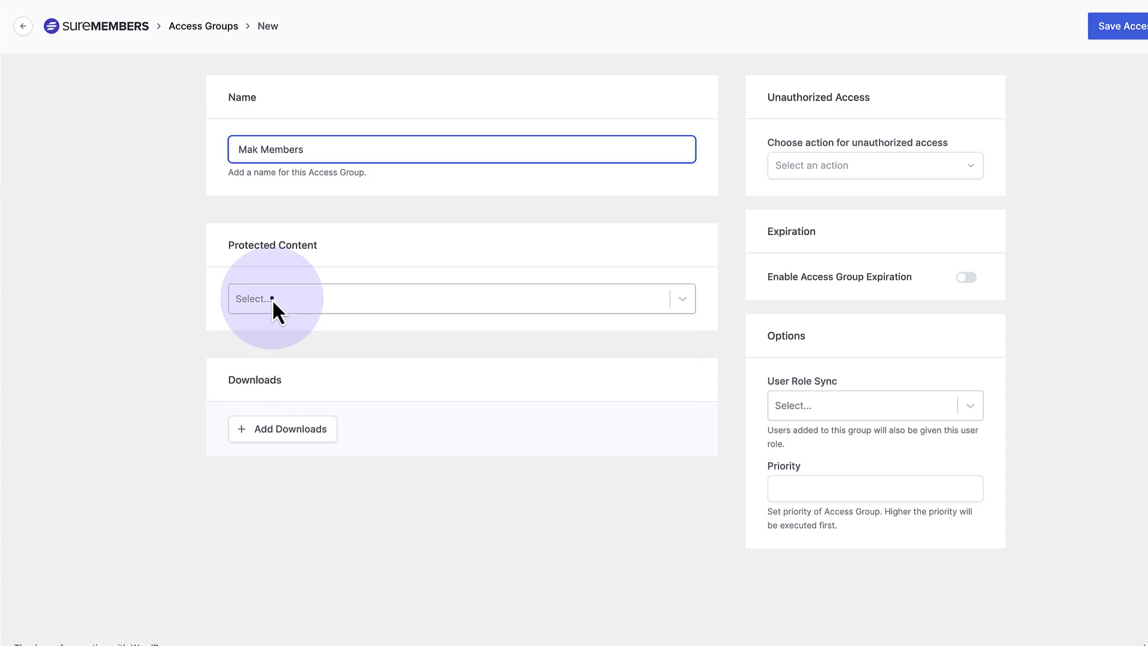
left_click(272, 299)
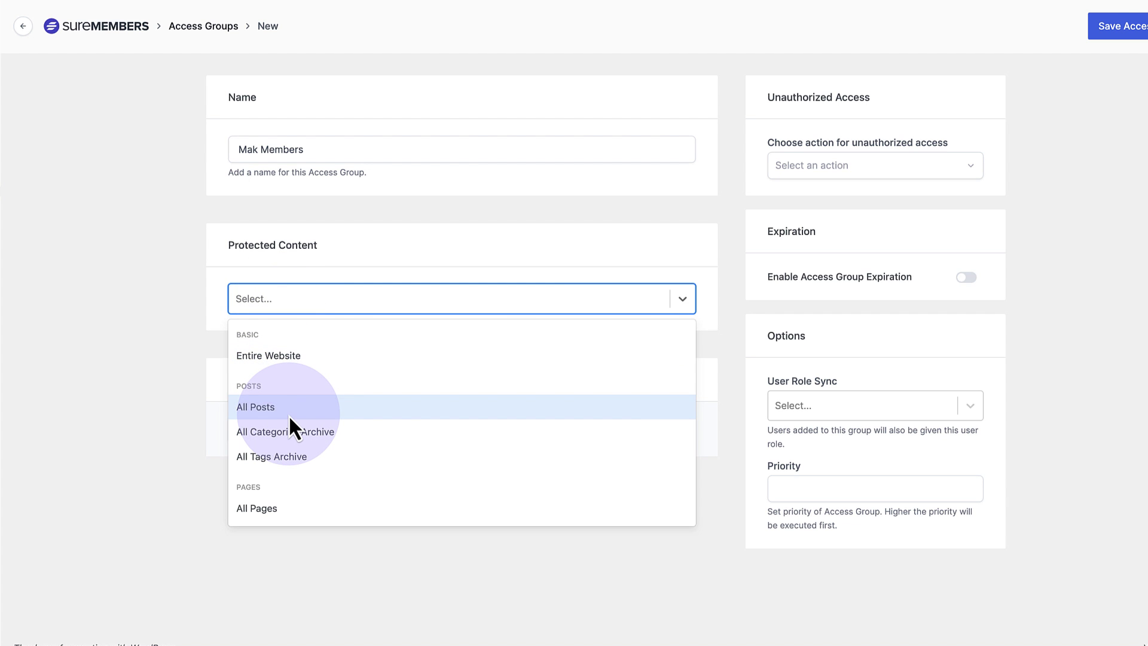
scroll(289, 415, "down", 3)
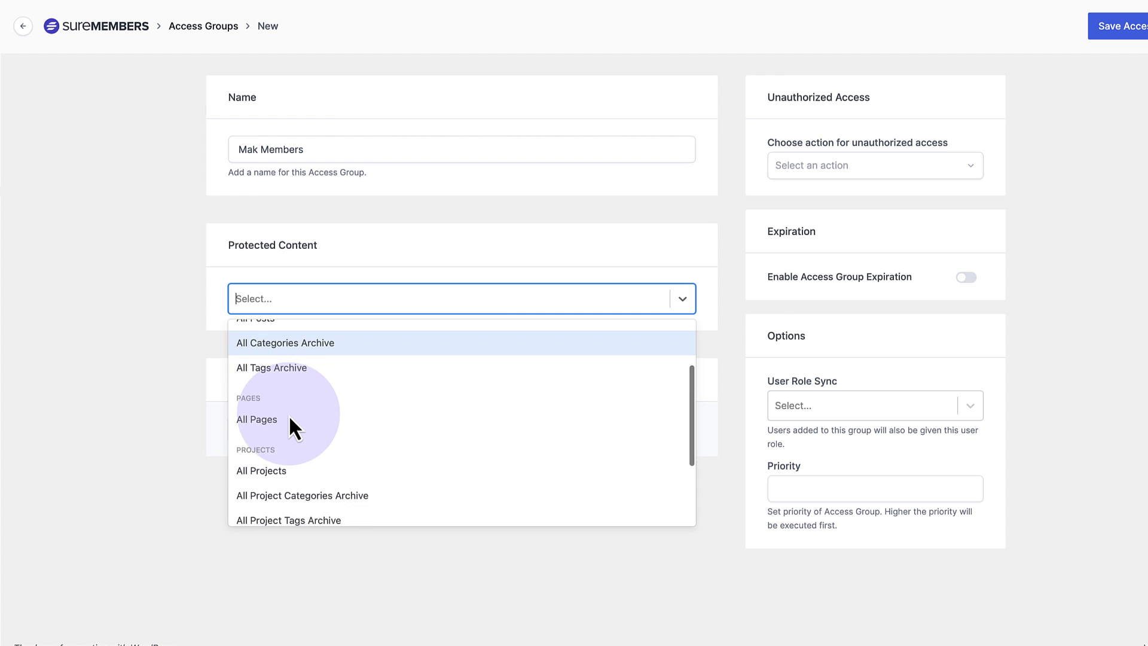
scroll(289, 415, "down", 2)
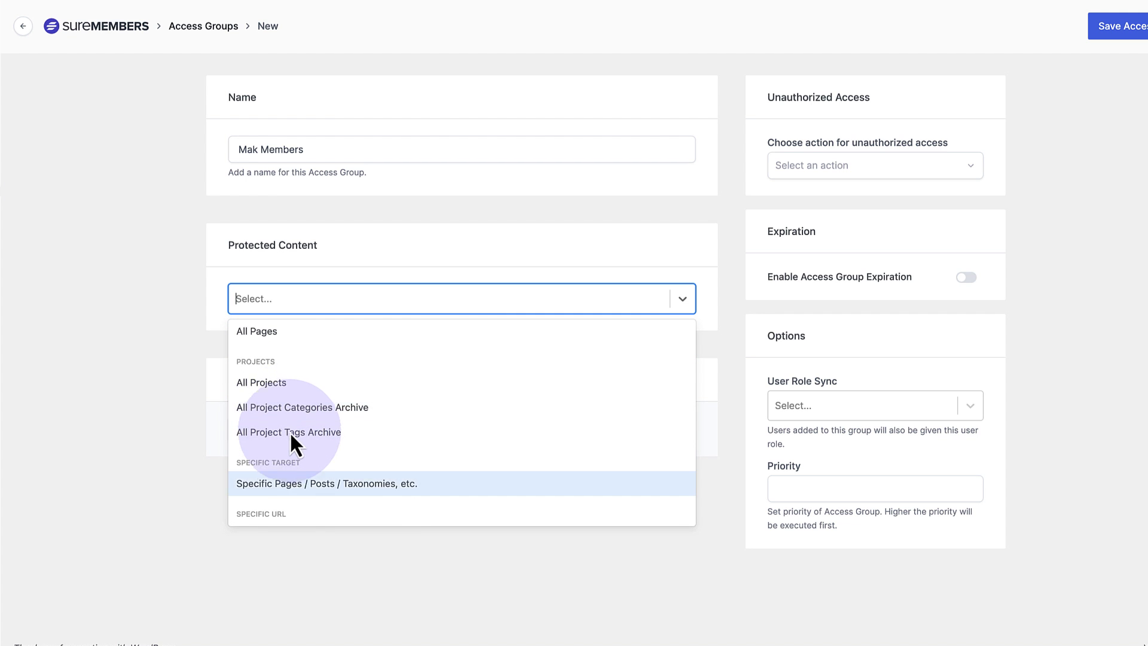
left_click(293, 484)
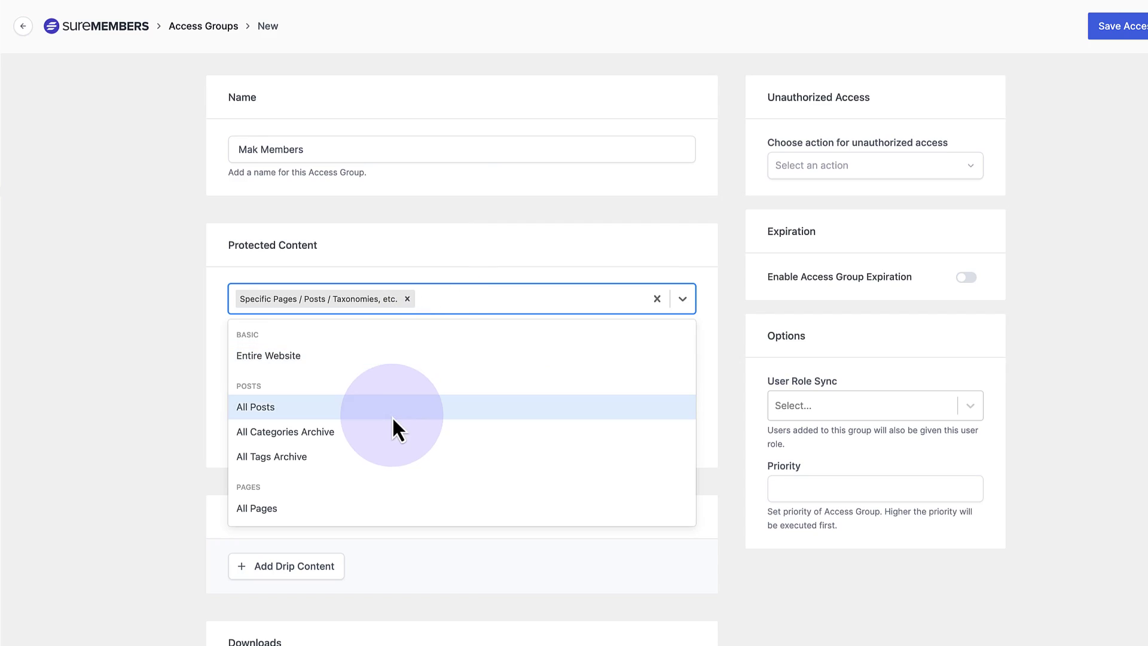
Add All Categories Archive and the Privacy Policy page to the protected content
scroll(392, 415, "down", 1)
left_click(392, 415)
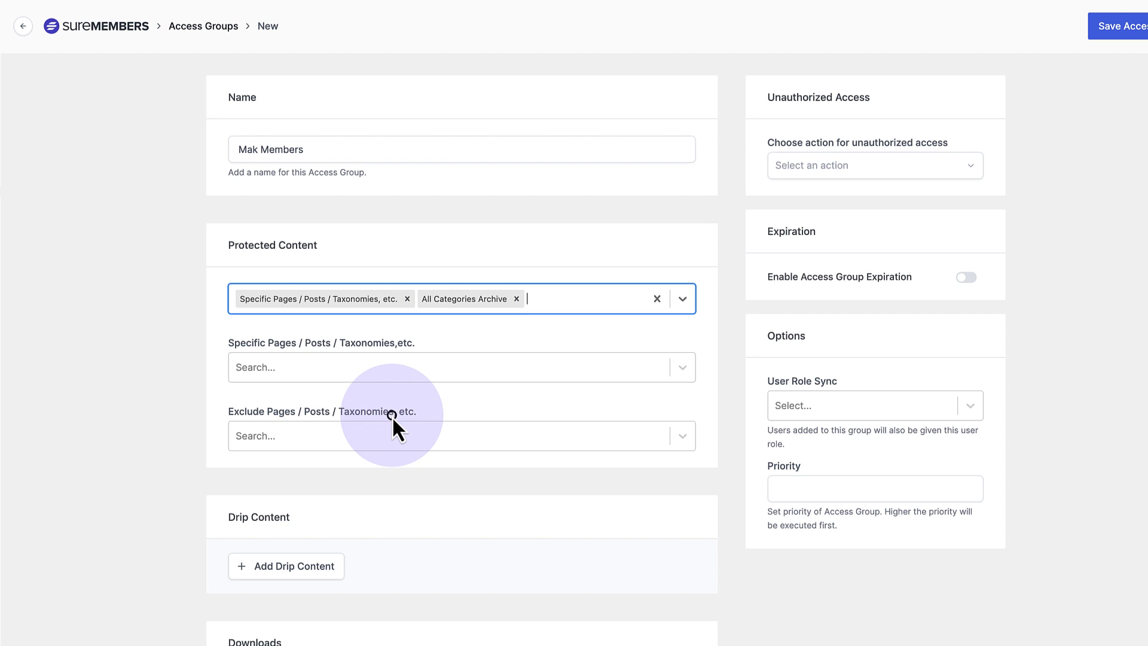
left_click(311, 374)
type("li")
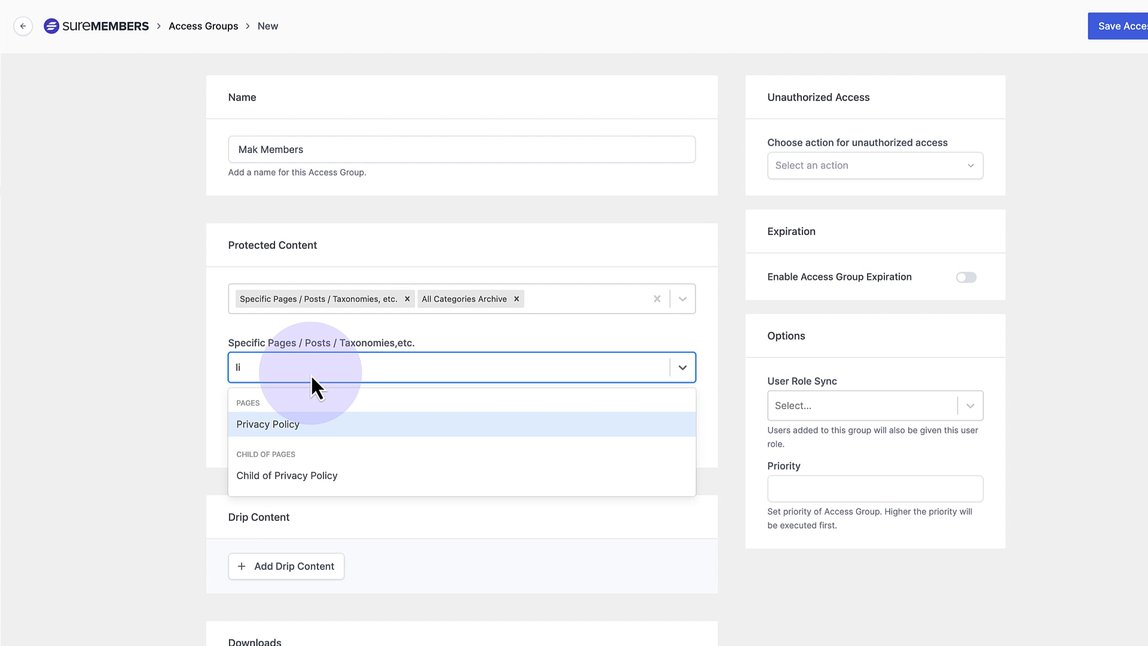
left_click(286, 428)
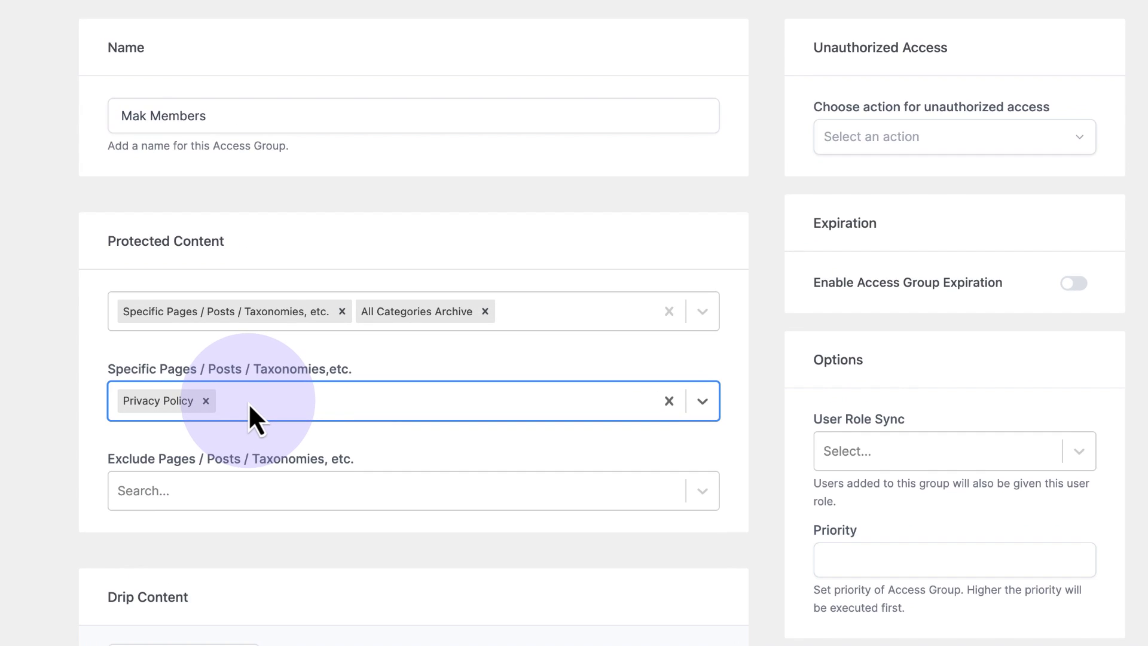
left_click(336, 367)
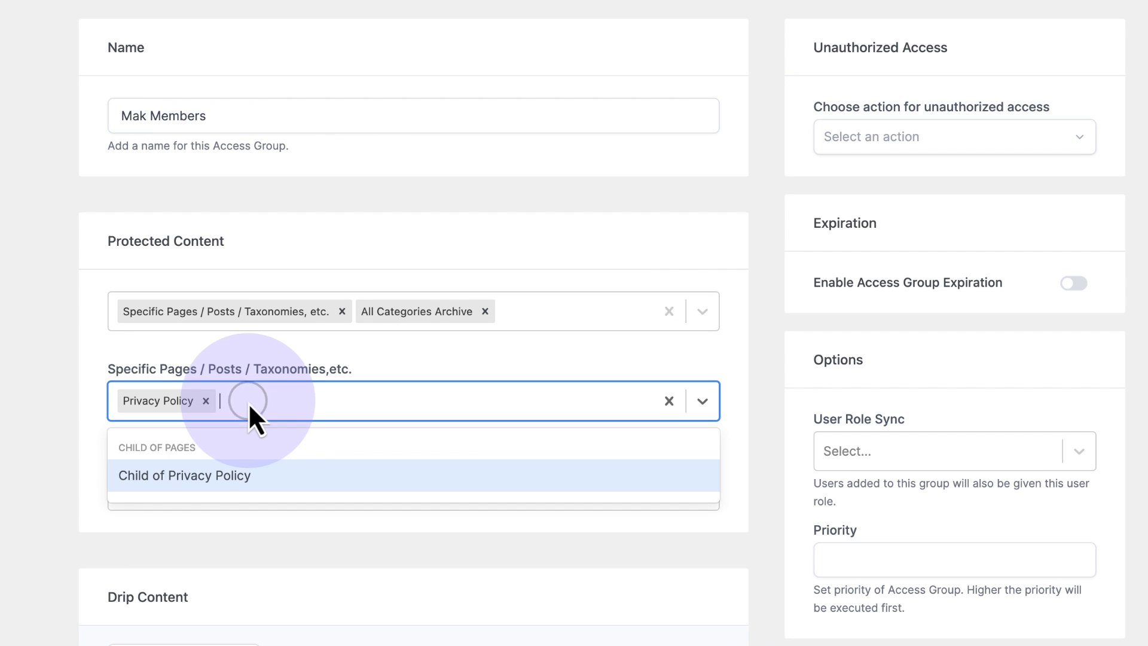
left_click(2, 447)
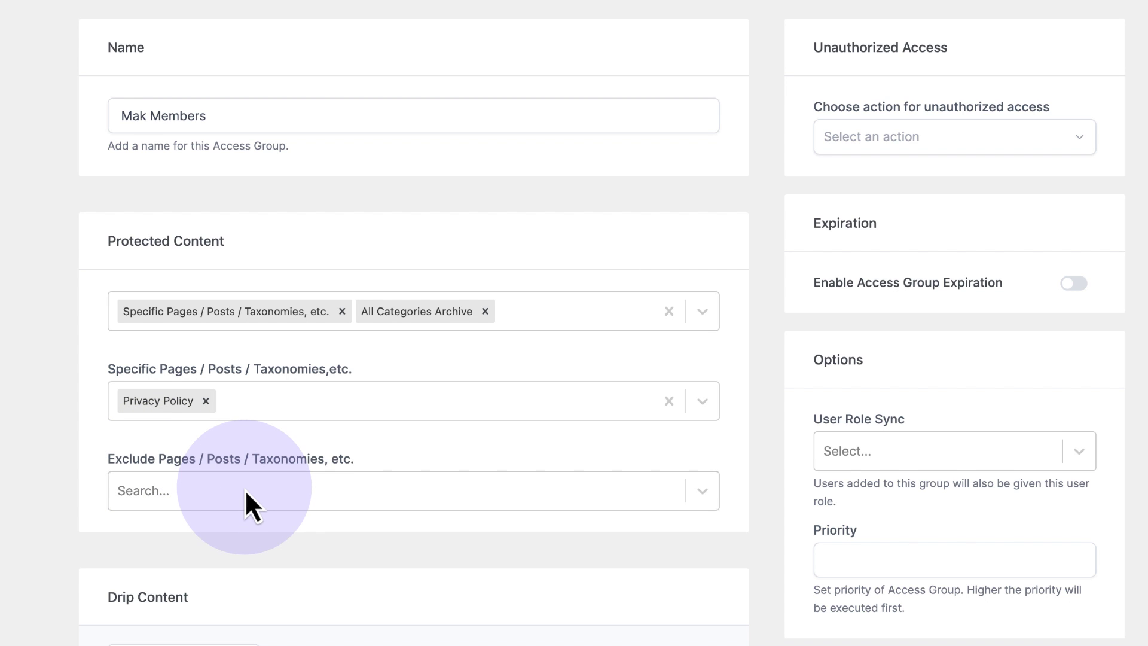
Search 'post' in Exclude Pages and exclude Post Three from Mak Members
left_click(247, 491)
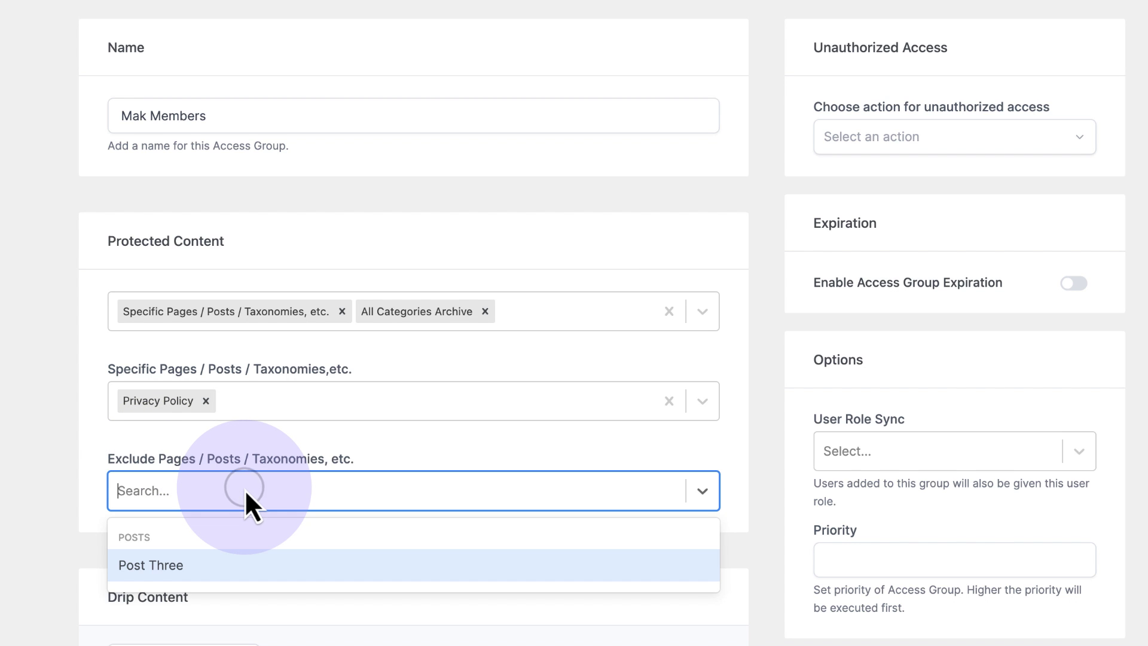
type("post")
left_click(200, 568)
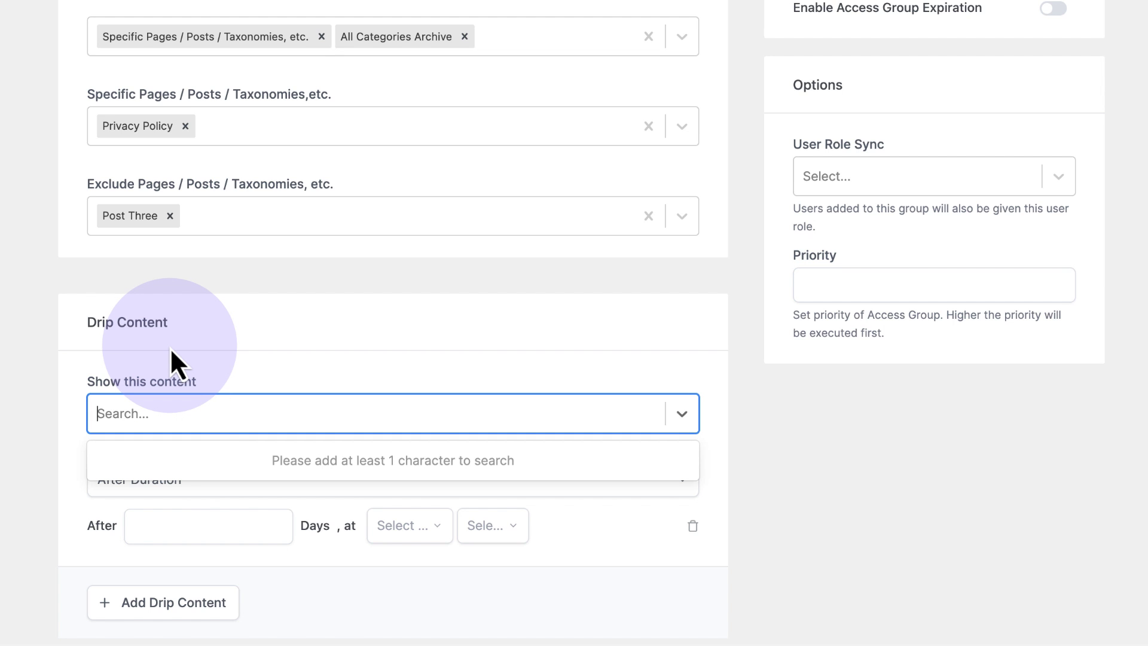
Drip Post One After Duration of 1 day, released at 00:00 PM
left_click(180, 415)
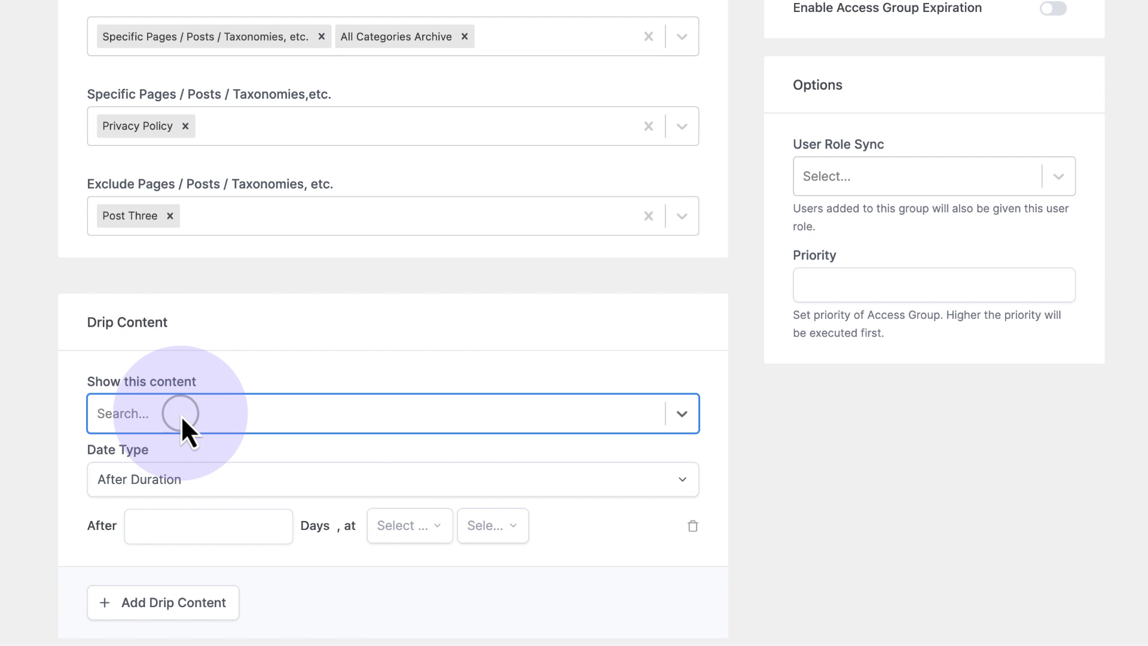
type("pos")
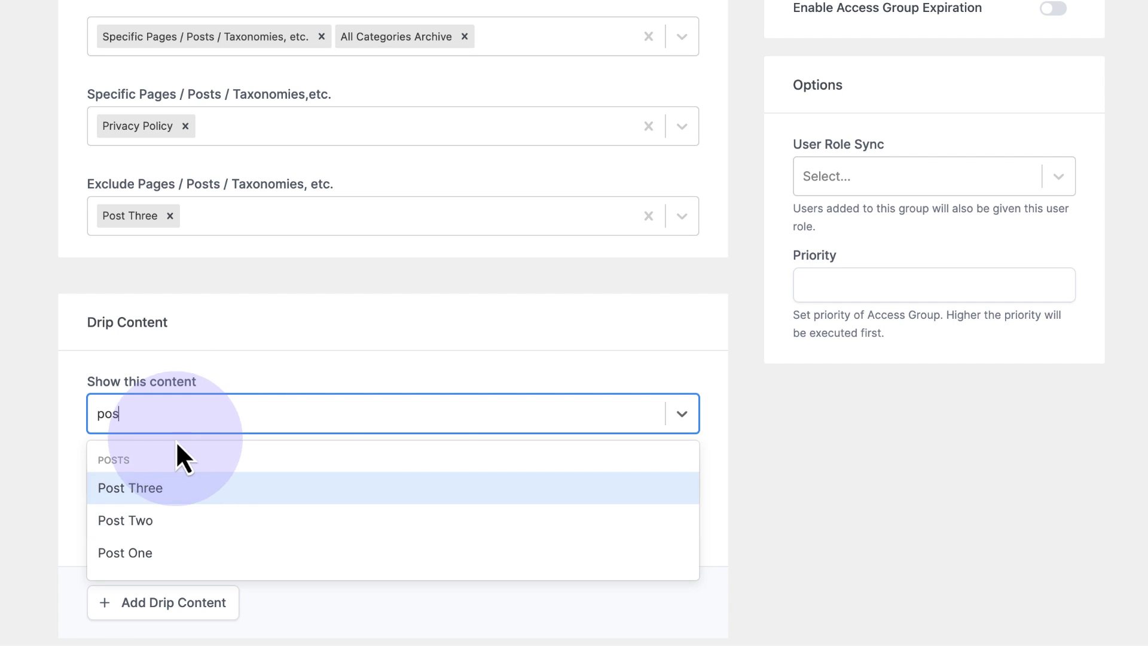
left_click(152, 553)
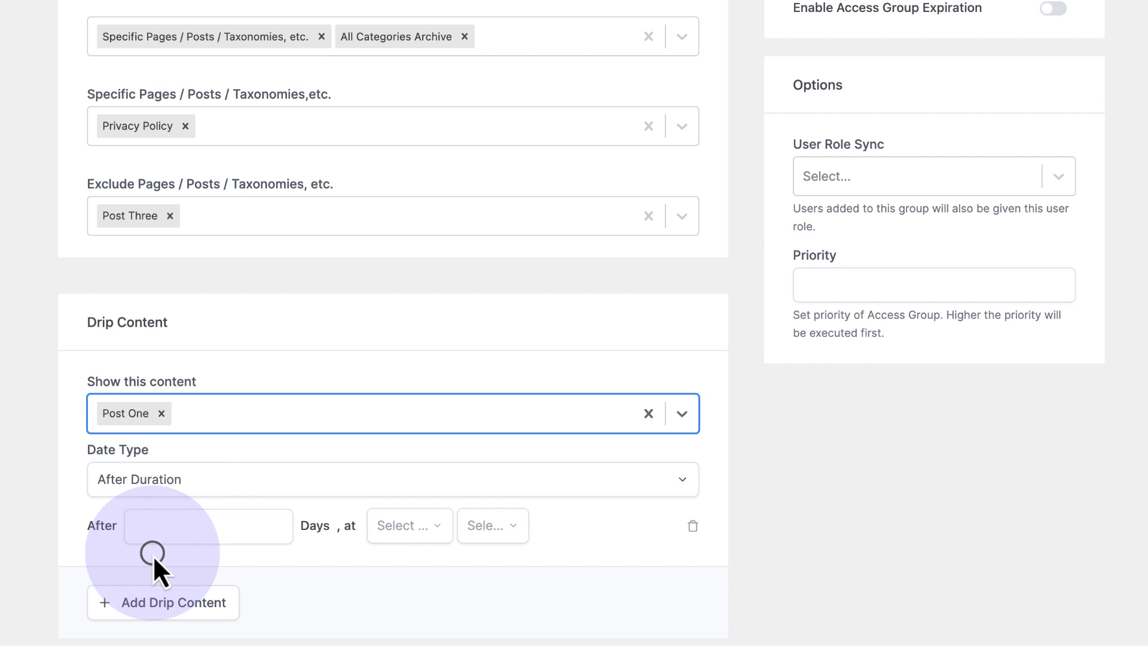
left_click(171, 487)
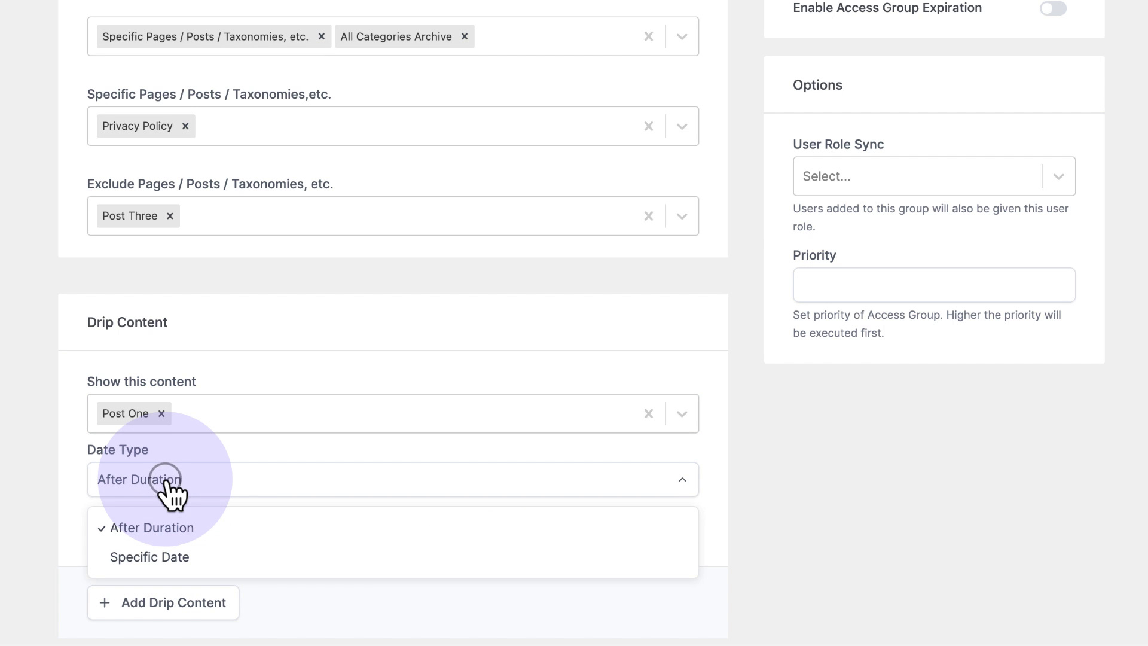
left_click(52, 482)
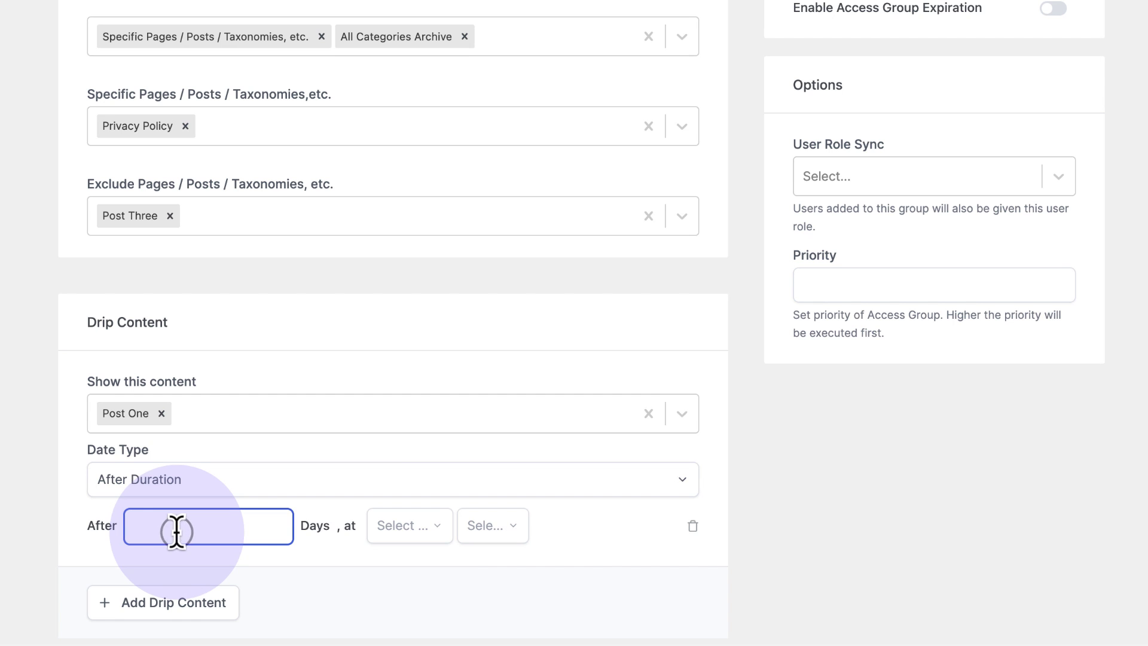
type("1")
left_click(426, 529)
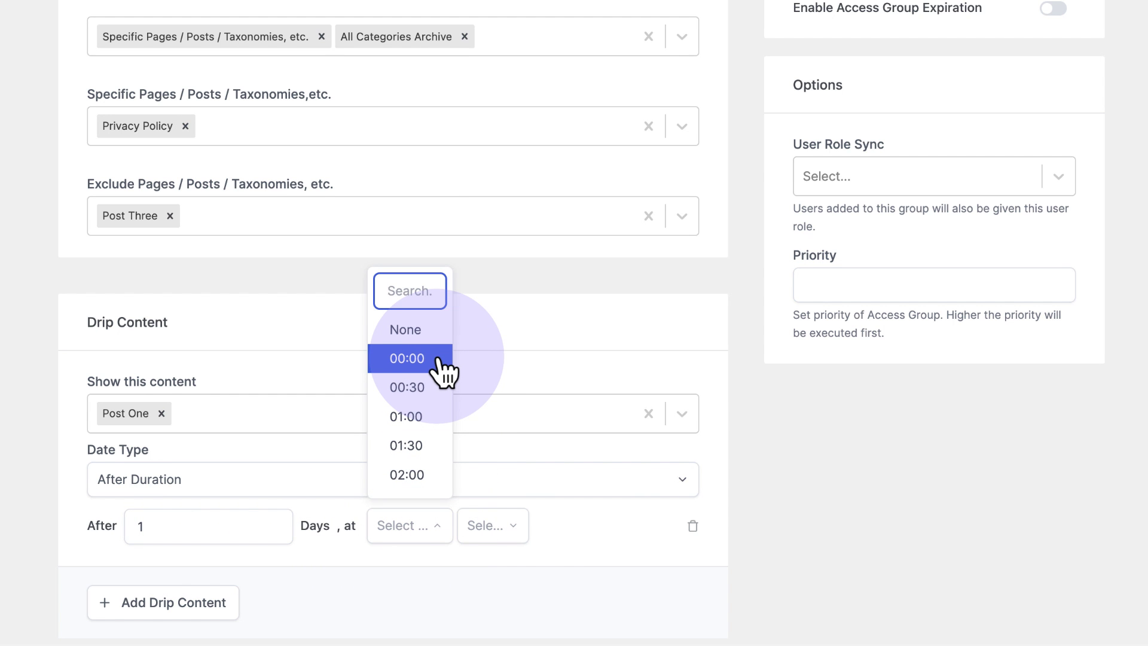
left_click(494, 525)
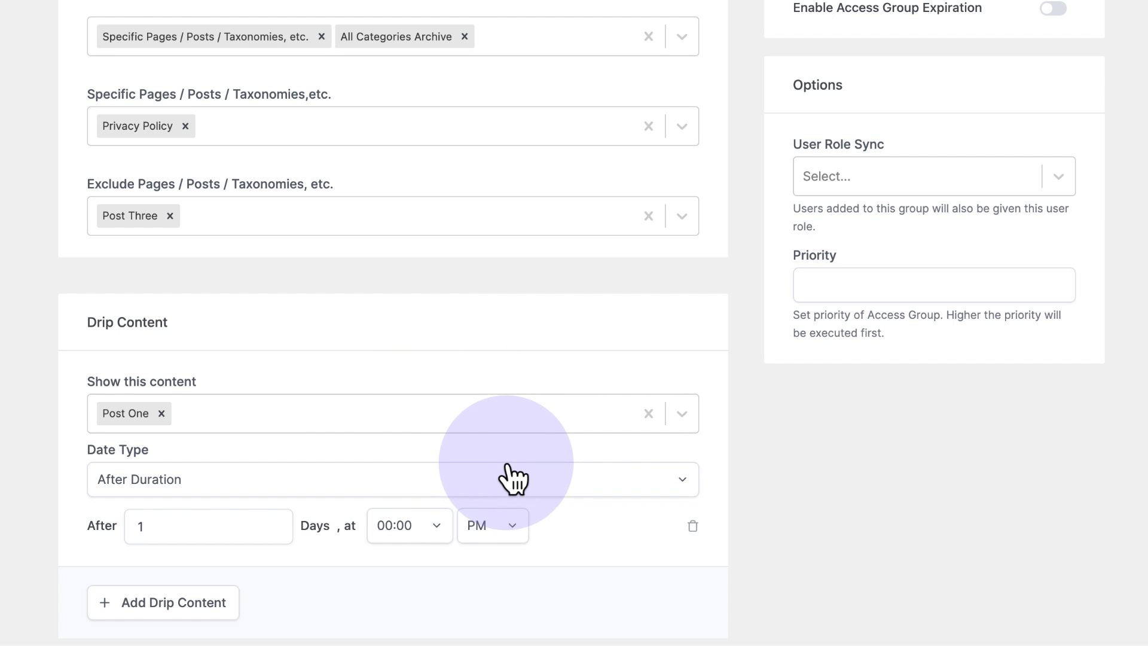
Add a second drip rule releasing Post Two after 2 days at 00:00 PM
scroll(507, 464, "down", 2)
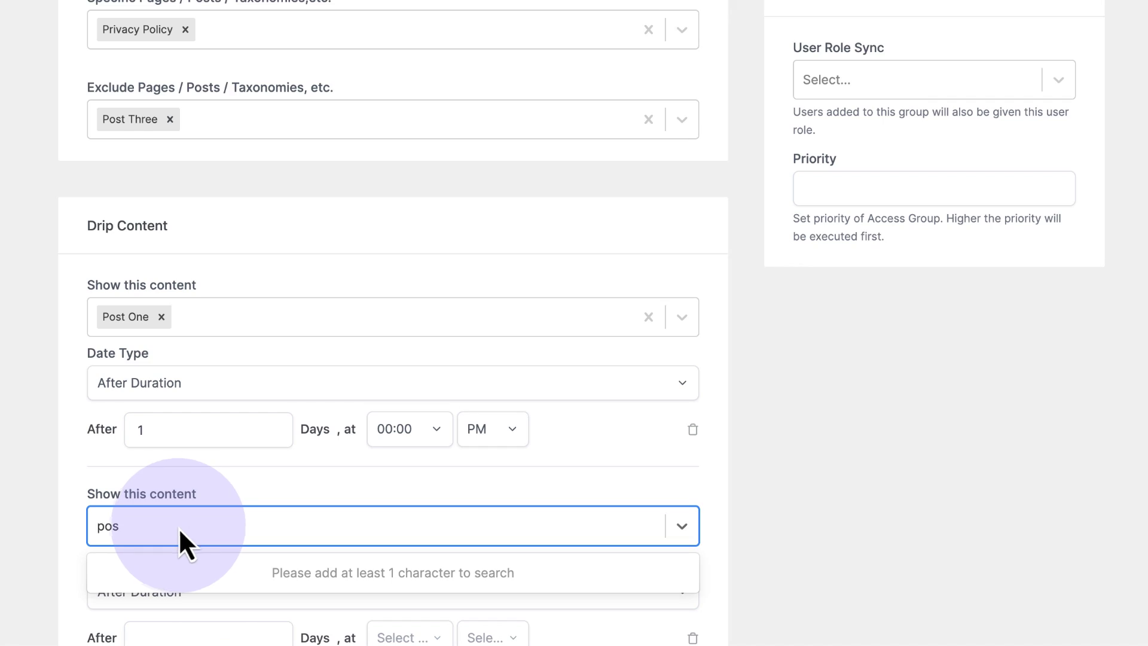
left_click(164, 533)
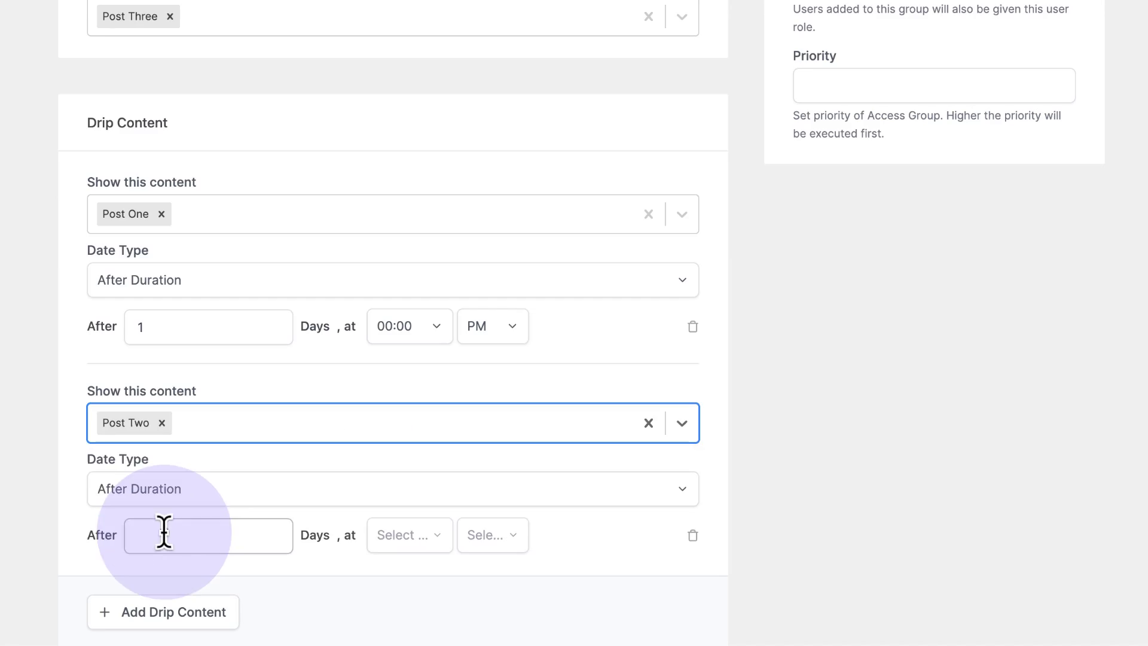
left_click(216, 488)
left_click(195, 537)
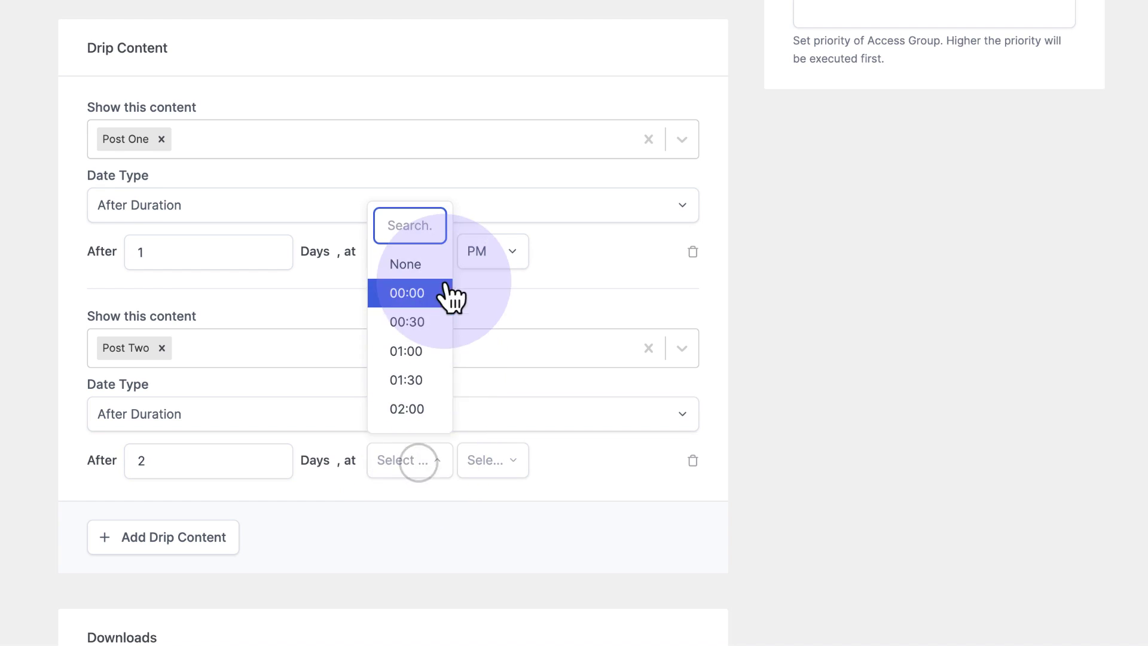
left_click(444, 292)
left_click(499, 562)
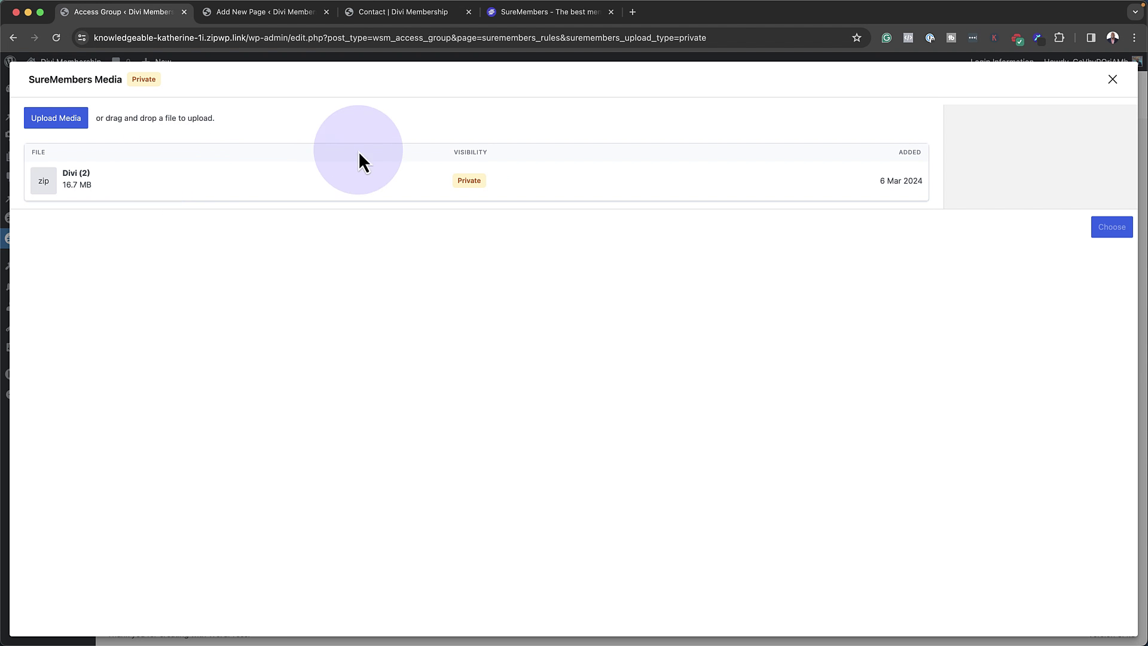
Dismiss the SureMembers Media dialog without a file and scroll to the top of Mak Members
left_click(1114, 80)
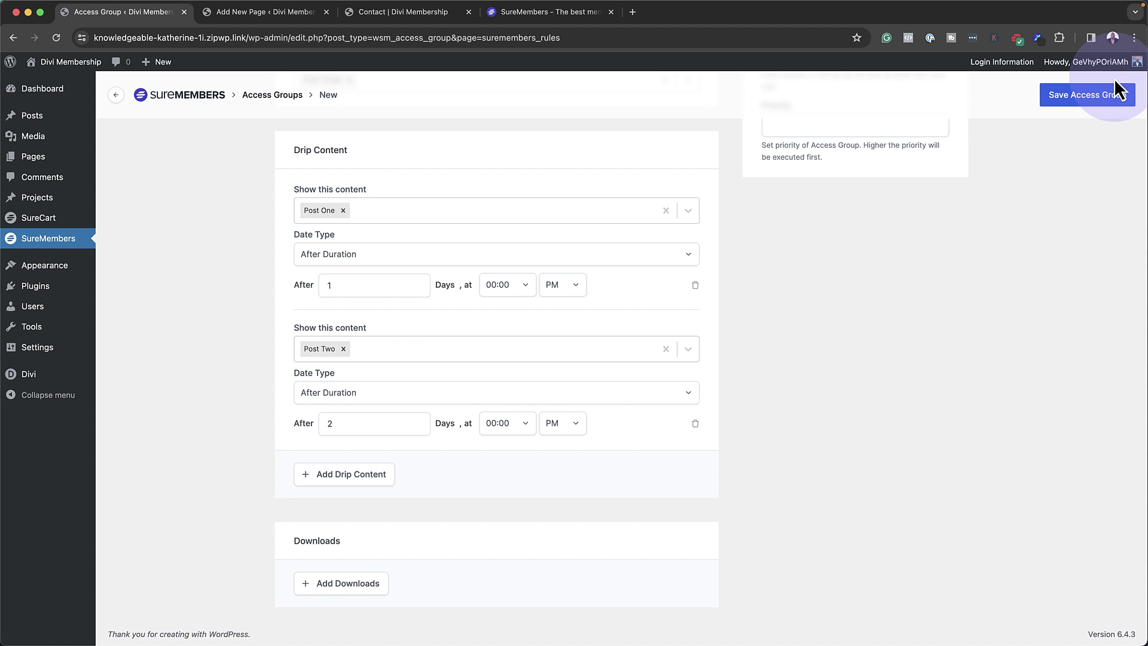
scroll(1113, 77, "up", 1)
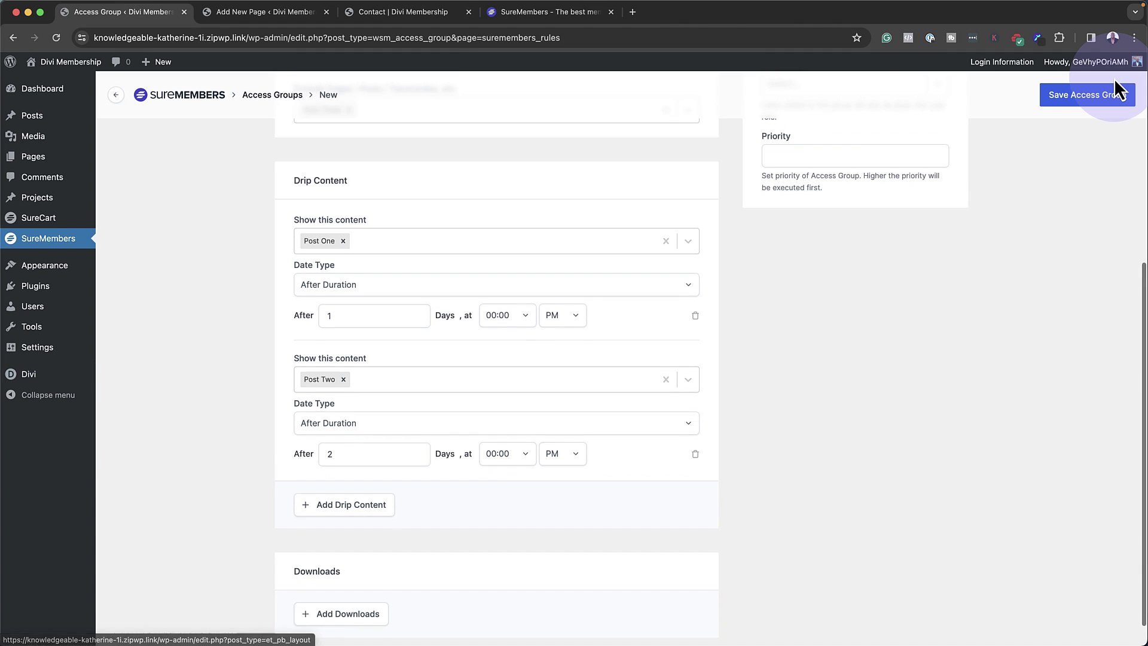
scroll(819, 484, "up", 5)
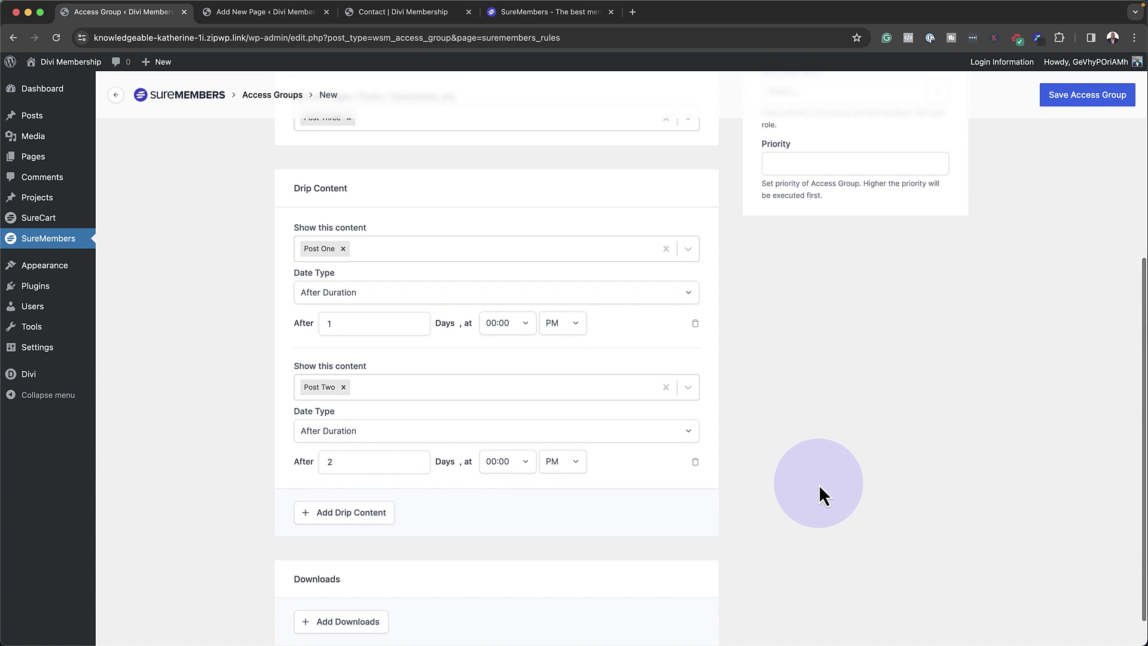
scroll(819, 484, "up", 5)
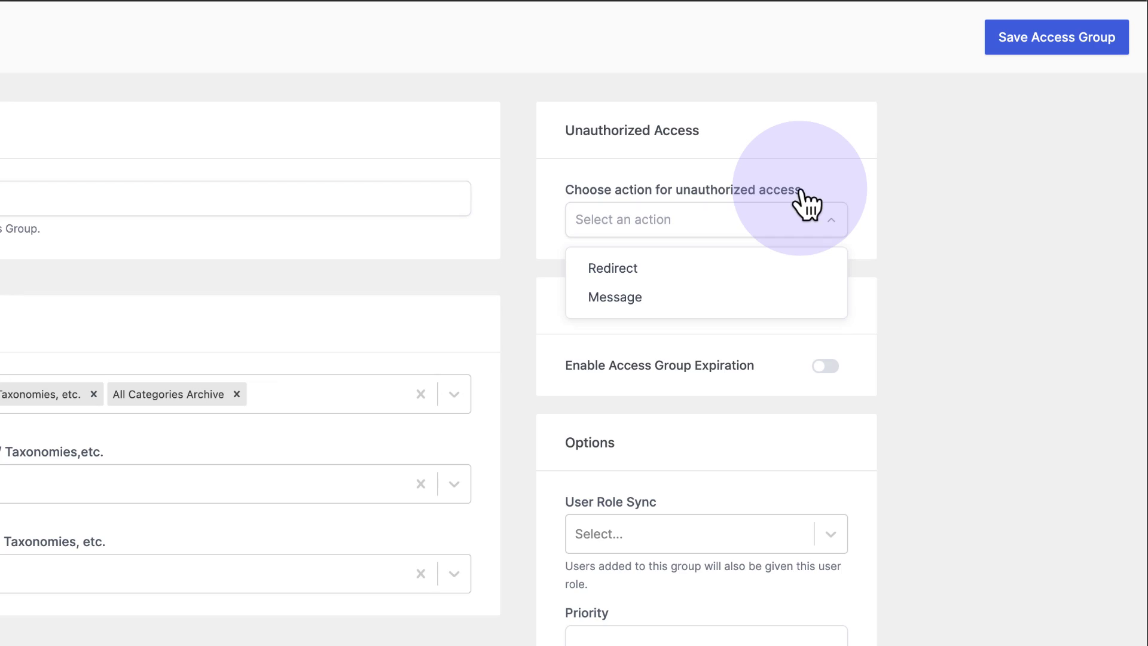
Set the unauthorized access action to Message, then edit the message box and toggle Enable Login Button
left_click(546, 242)
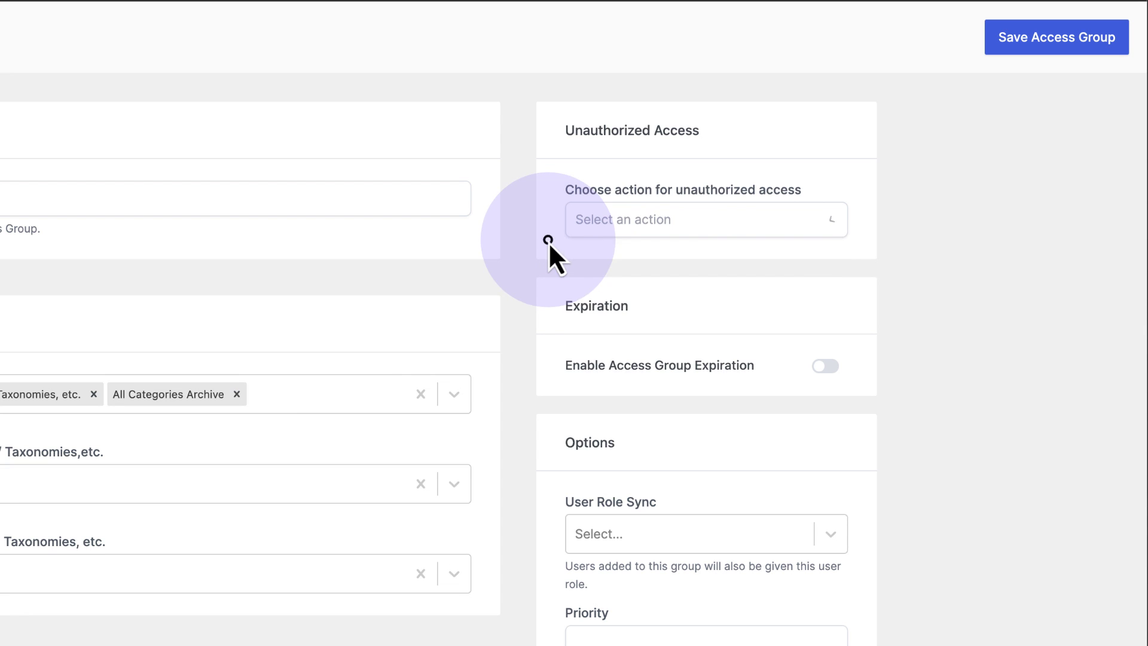
left_click(622, 225)
left_click(621, 299)
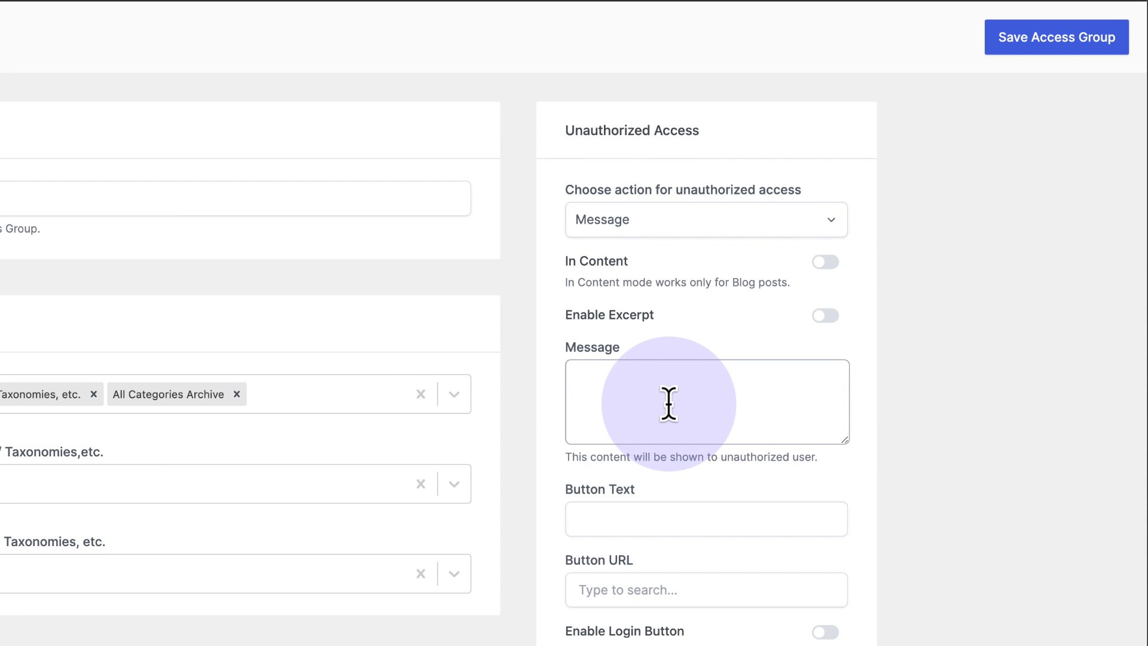
scroll(669, 403, "down", 2)
left_click(630, 283)
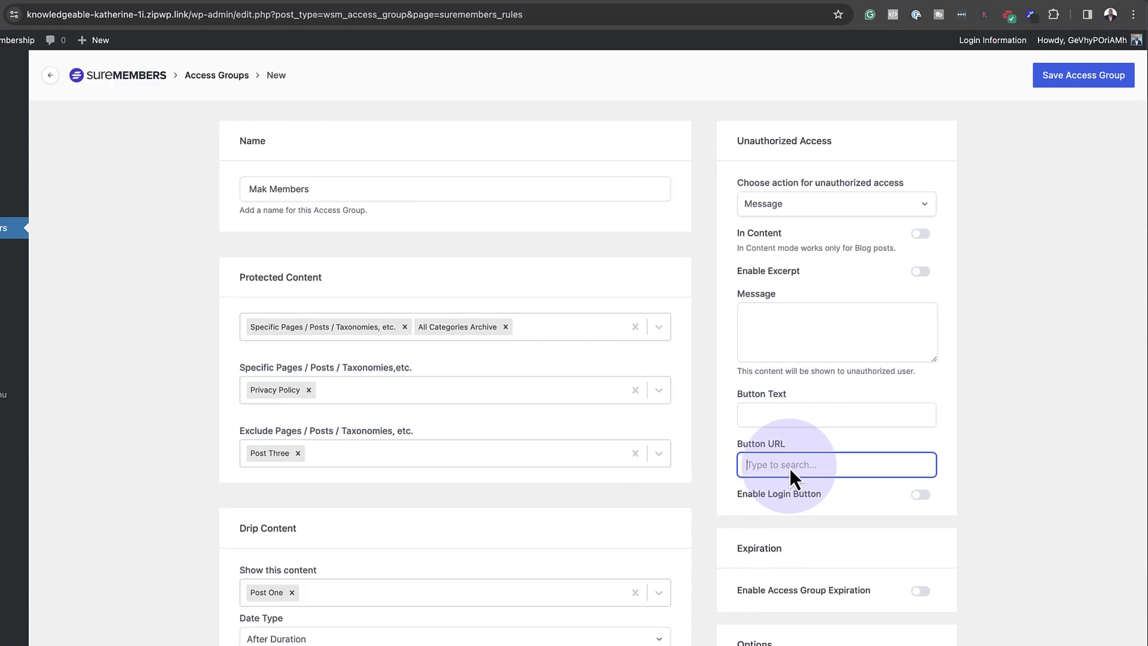
left_click(831, 533)
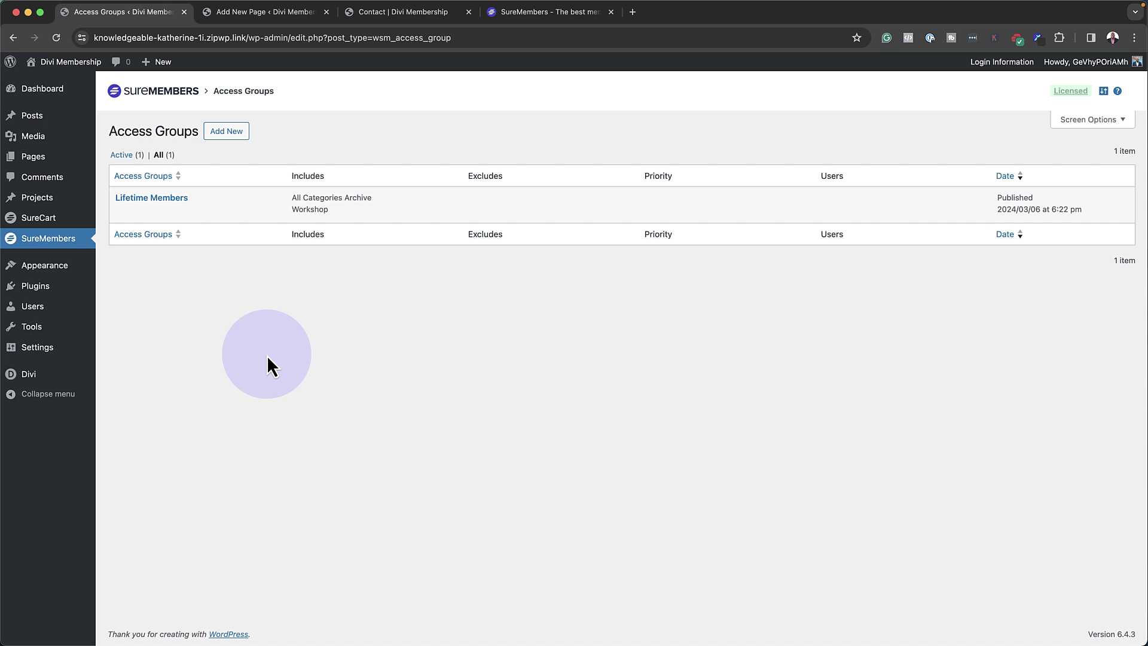
Open the administrator's profile from All Users and scroll down to its Access Group table
mouse_move(65, 311)
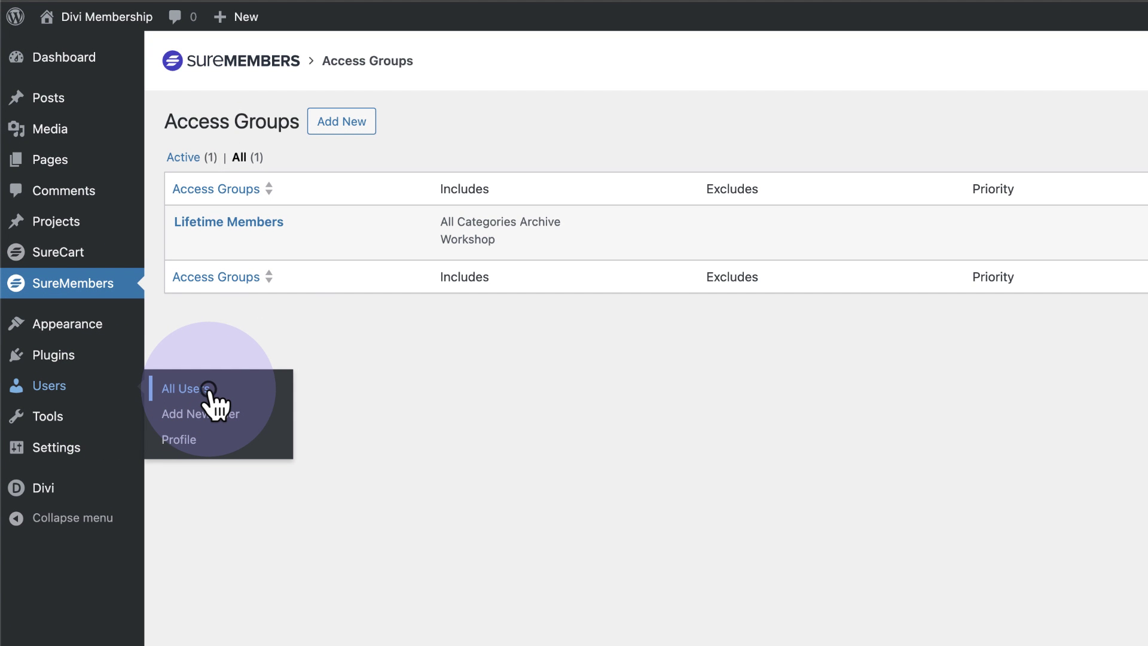
left_click(208, 390)
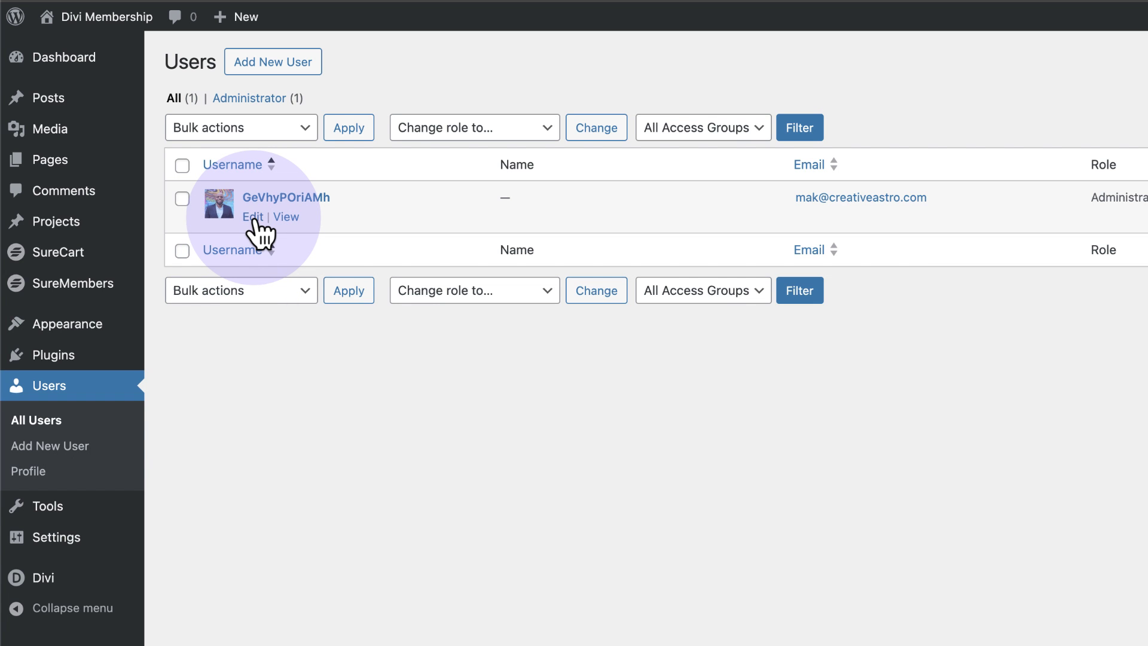
left_click(253, 217)
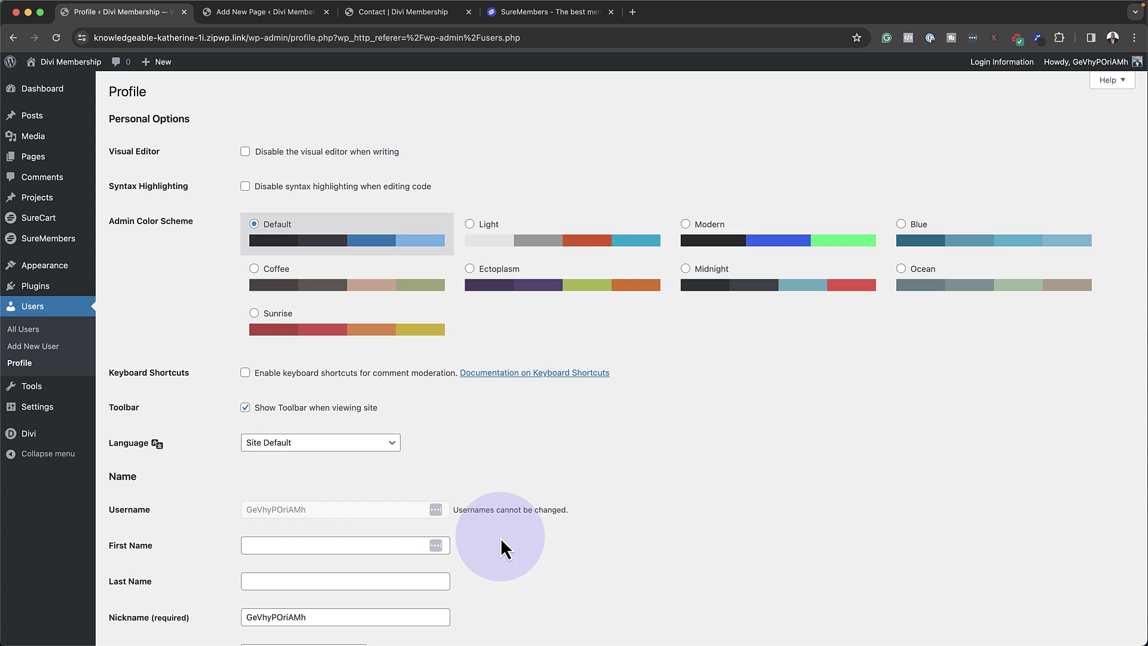
scroll(531, 570, "down", 20)
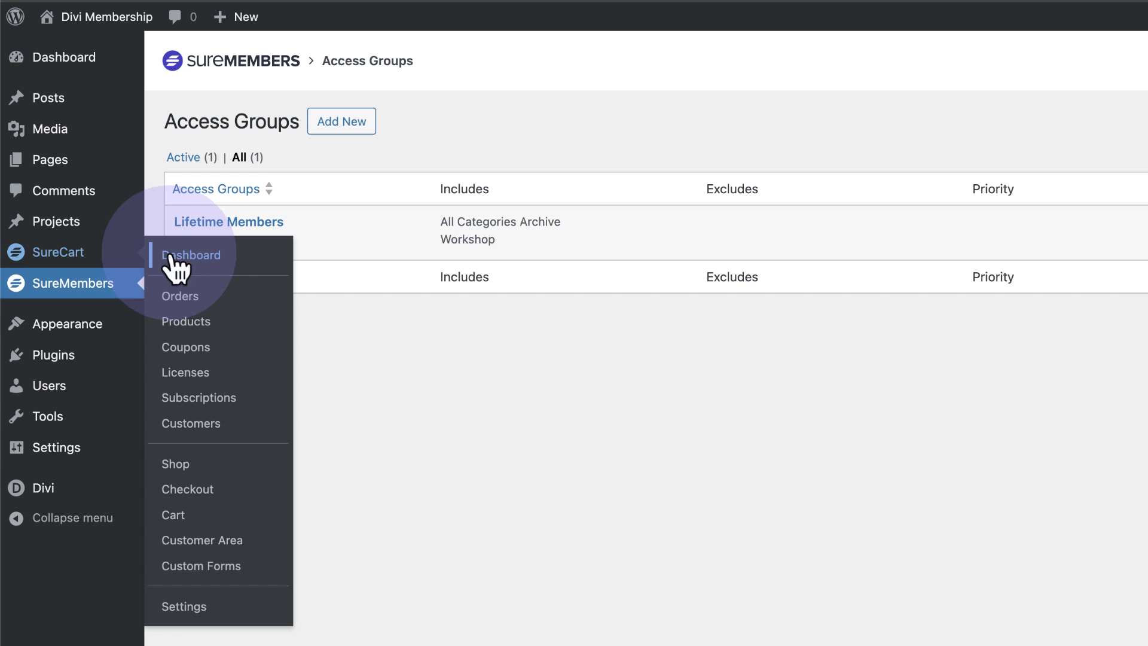
Open the SureCart Dashboard overview
left_click(190, 257)
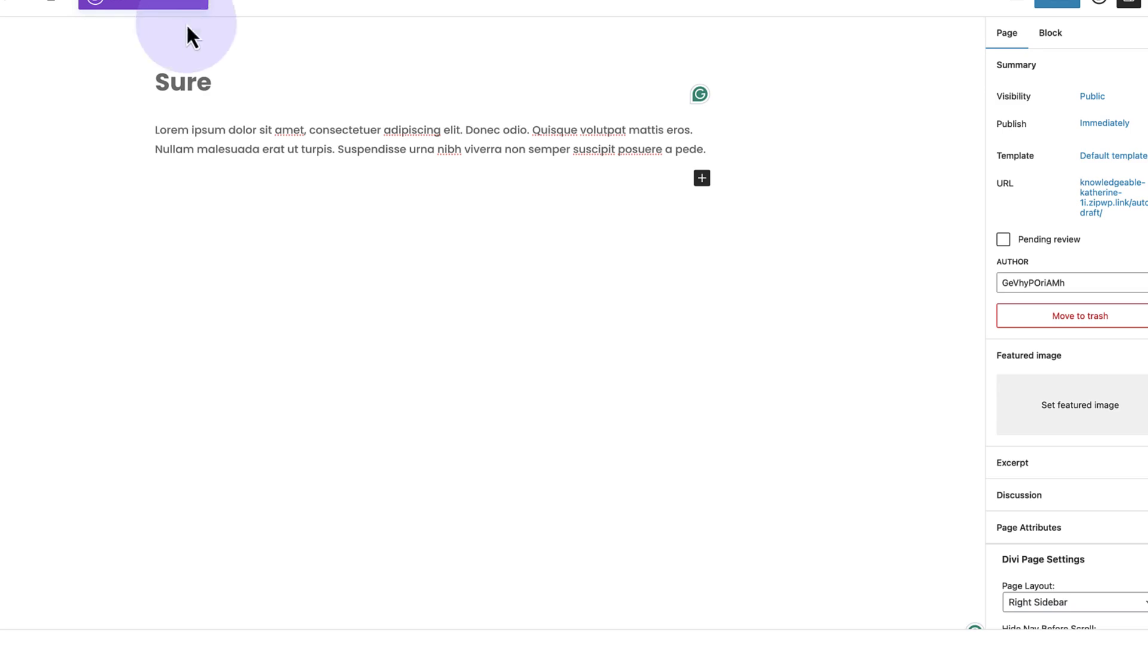
Restrict the Lorem ipsum paragraph block with Is In the Lifetime Members access group
left_click(202, 131)
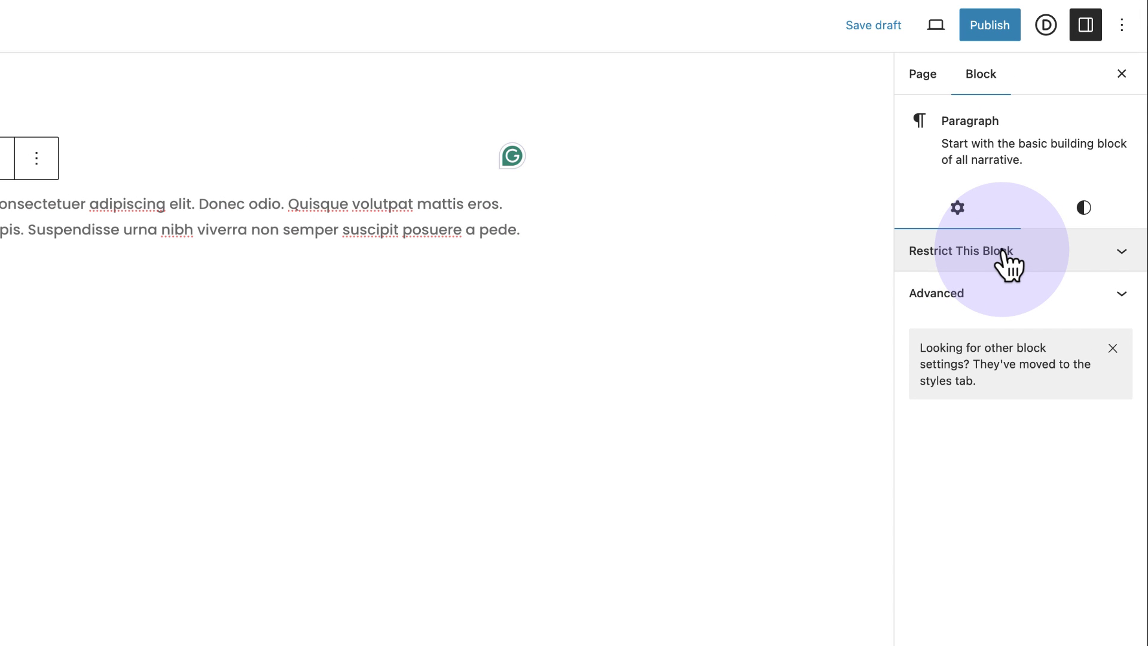
left_click(1002, 252)
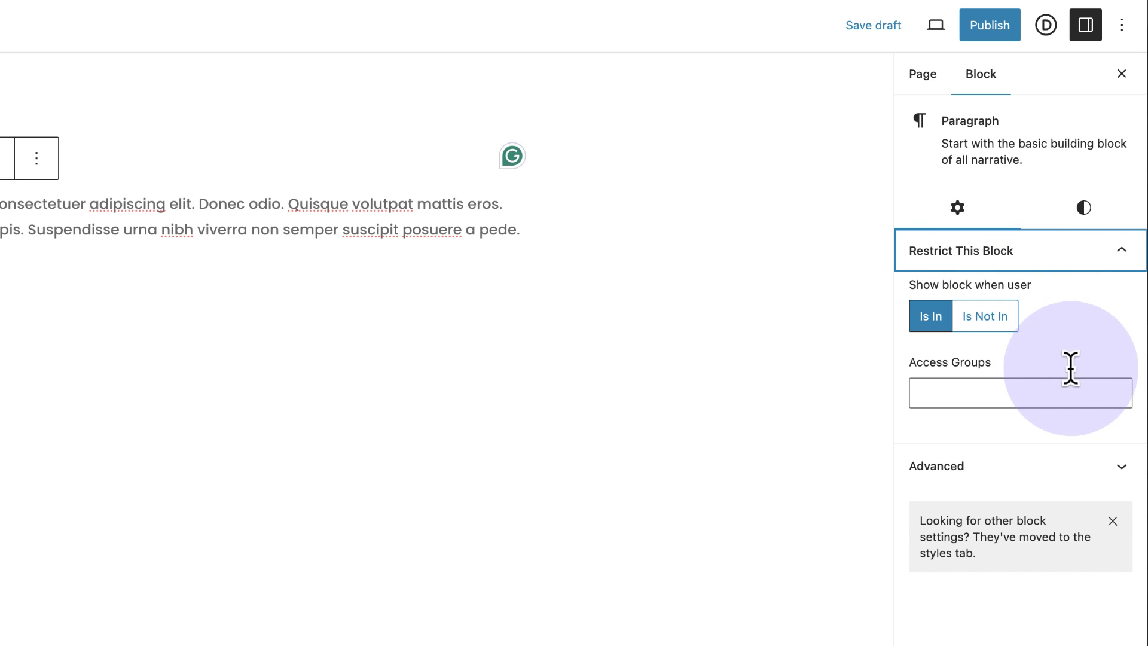
left_click(1082, 389)
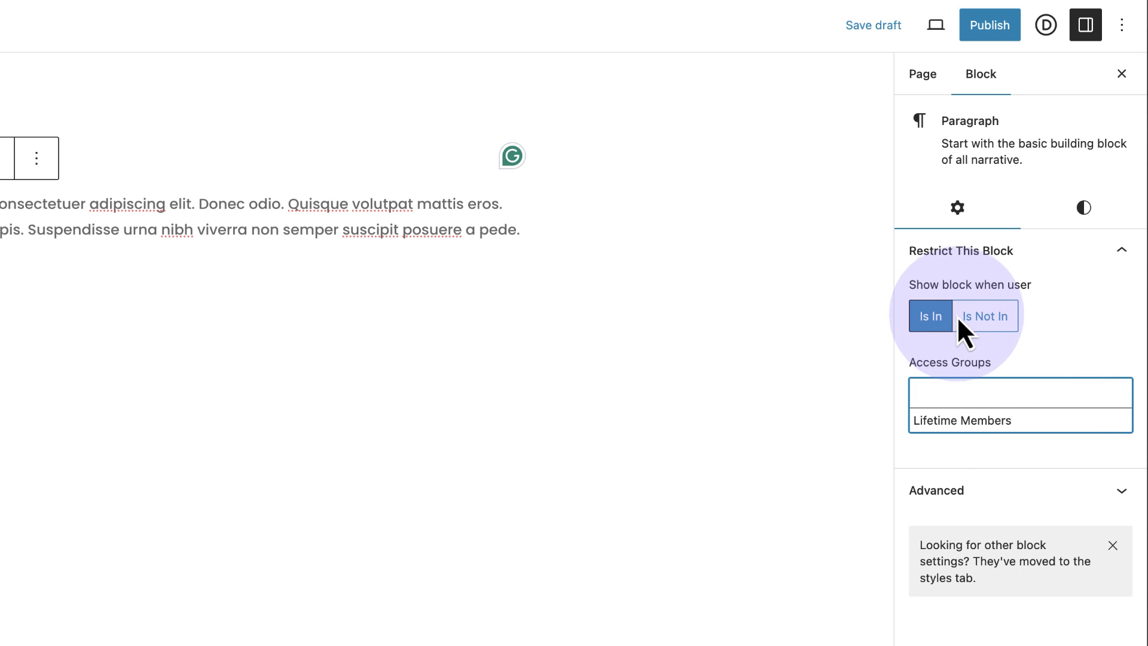
left_click(974, 424)
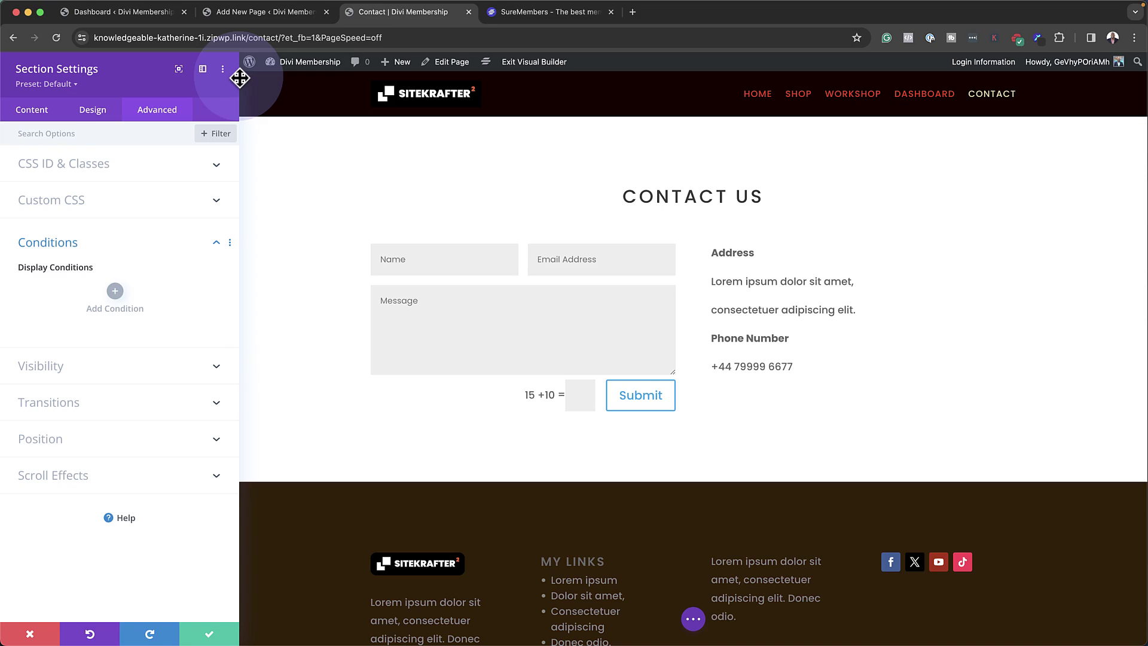
Discard the section settings and open the contact form's Advanced > Conditions > Add Condition list
left_click(30, 634)
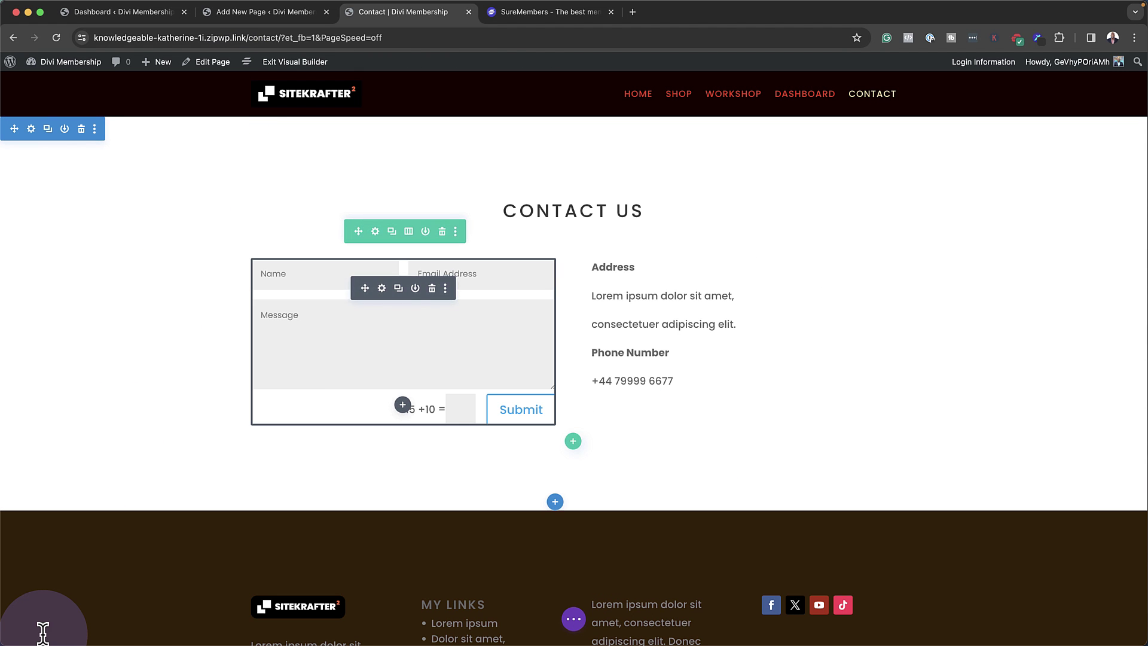
left_click(382, 288)
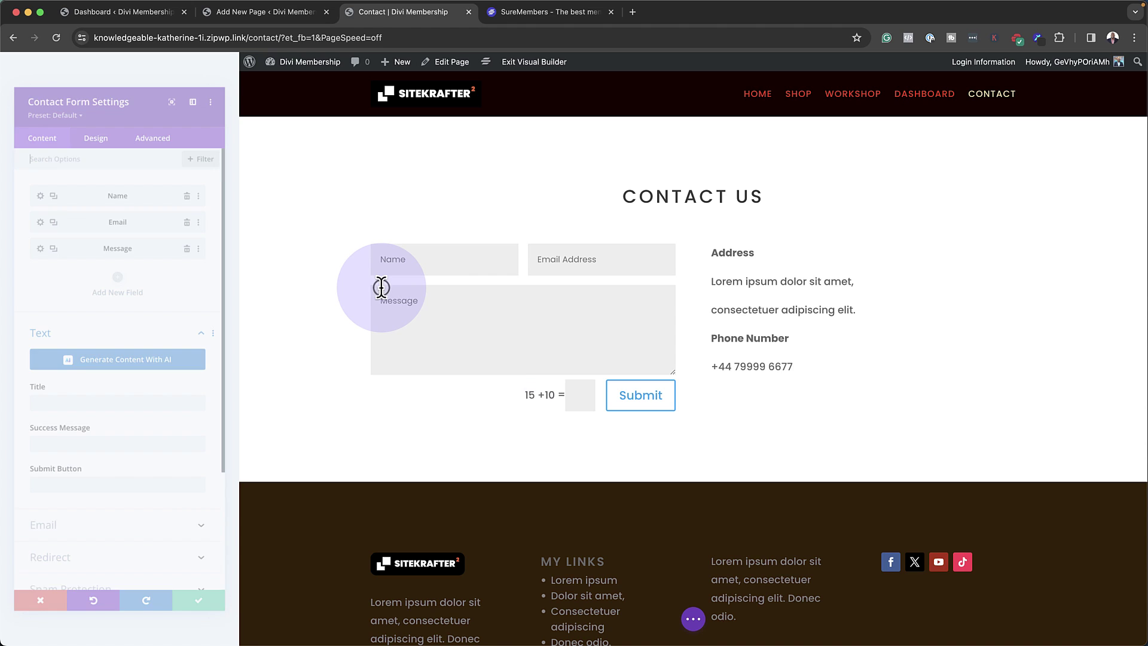
left_click(172, 108)
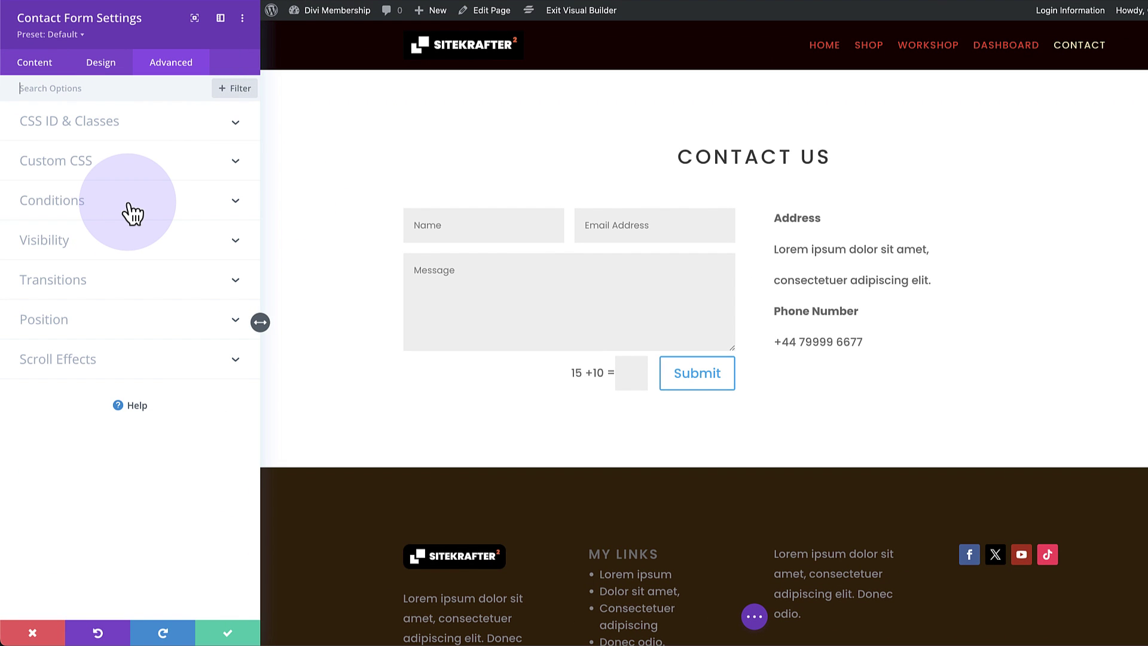
left_click(125, 261)
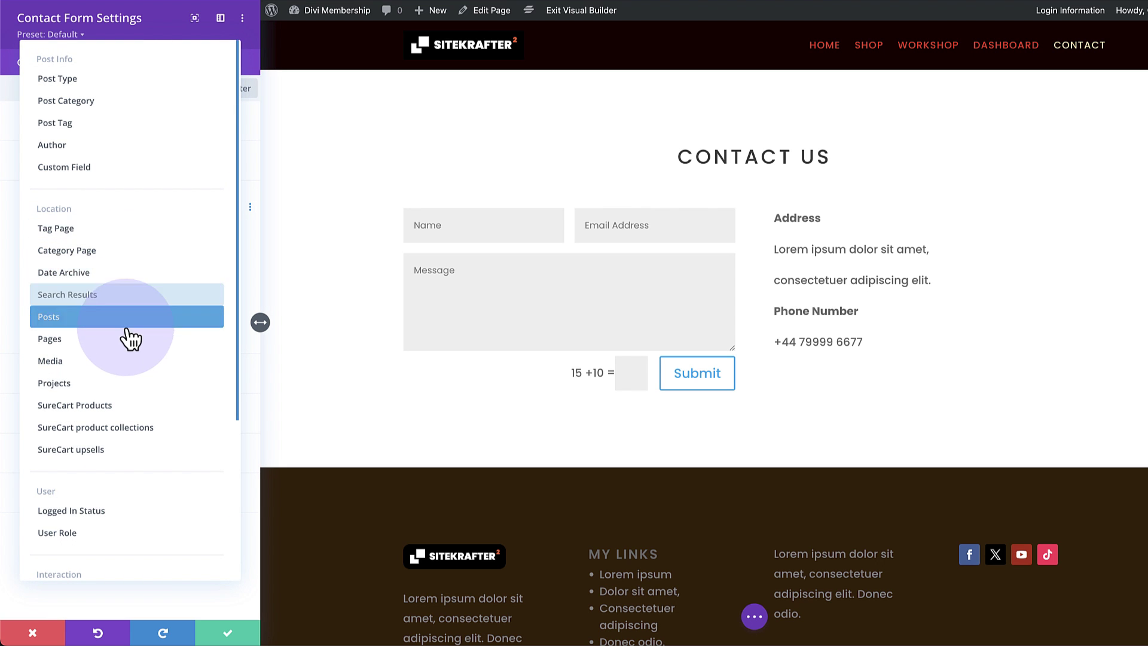
Review the available display condition types, then start inserting a block below the paragraph
scroll(128, 333, "down", 1)
scroll(128, 336, "down", 3)
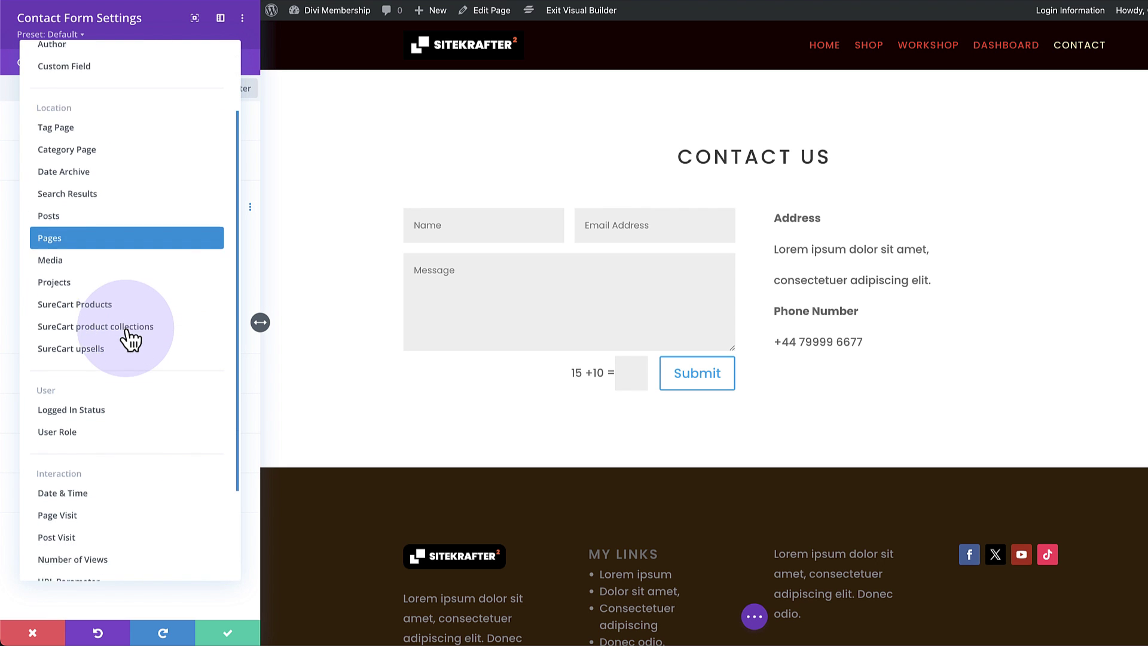
scroll(125, 335, "up", 1)
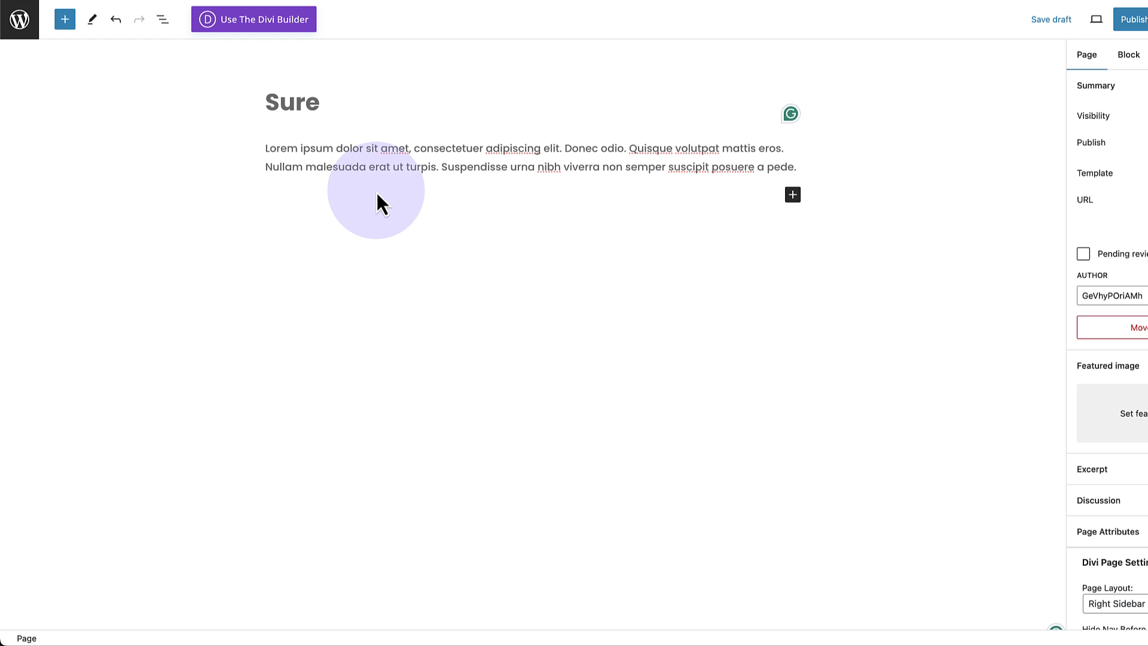
left_click(794, 196)
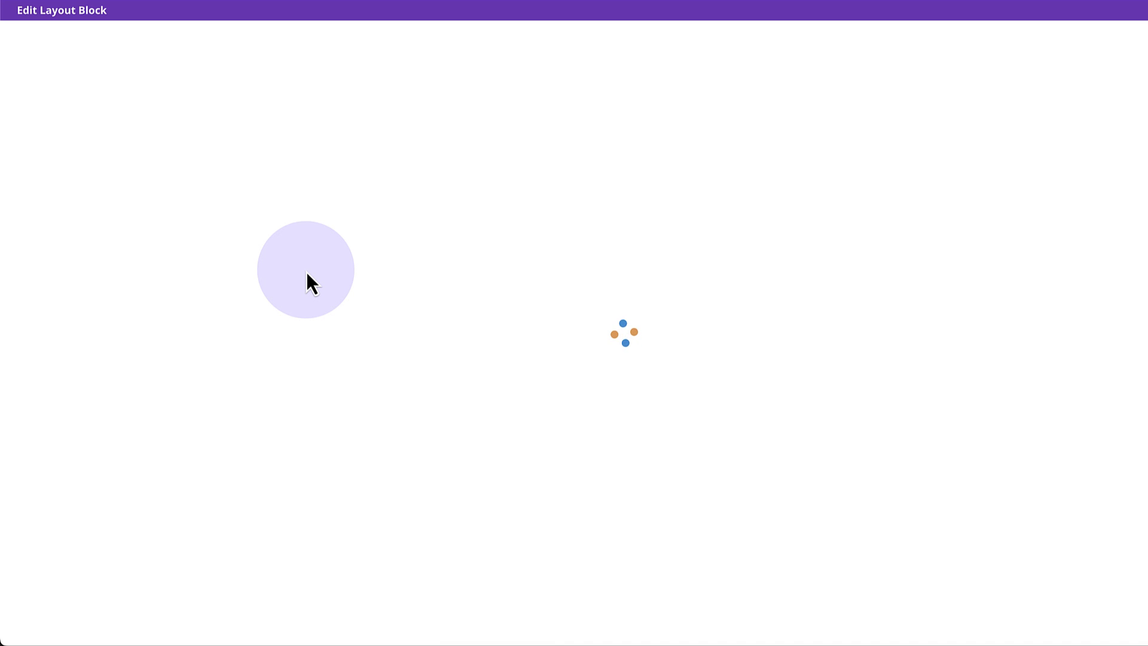
Build the layout from scratch with a one-column row holding a Blurb module
left_click(379, 343)
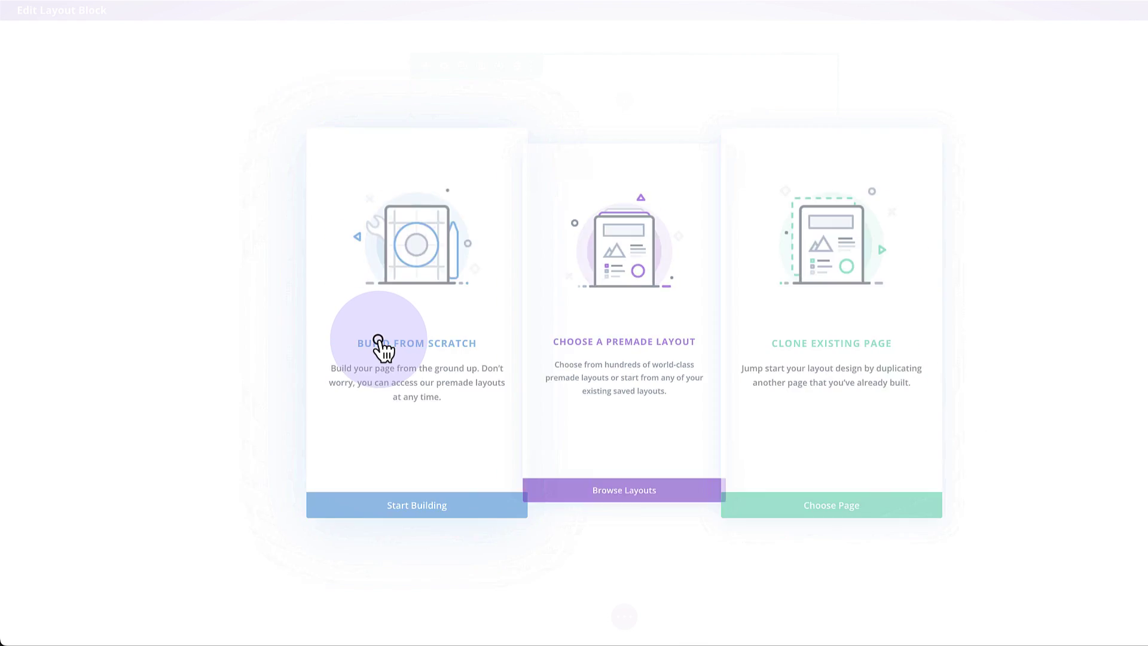
left_click(558, 187)
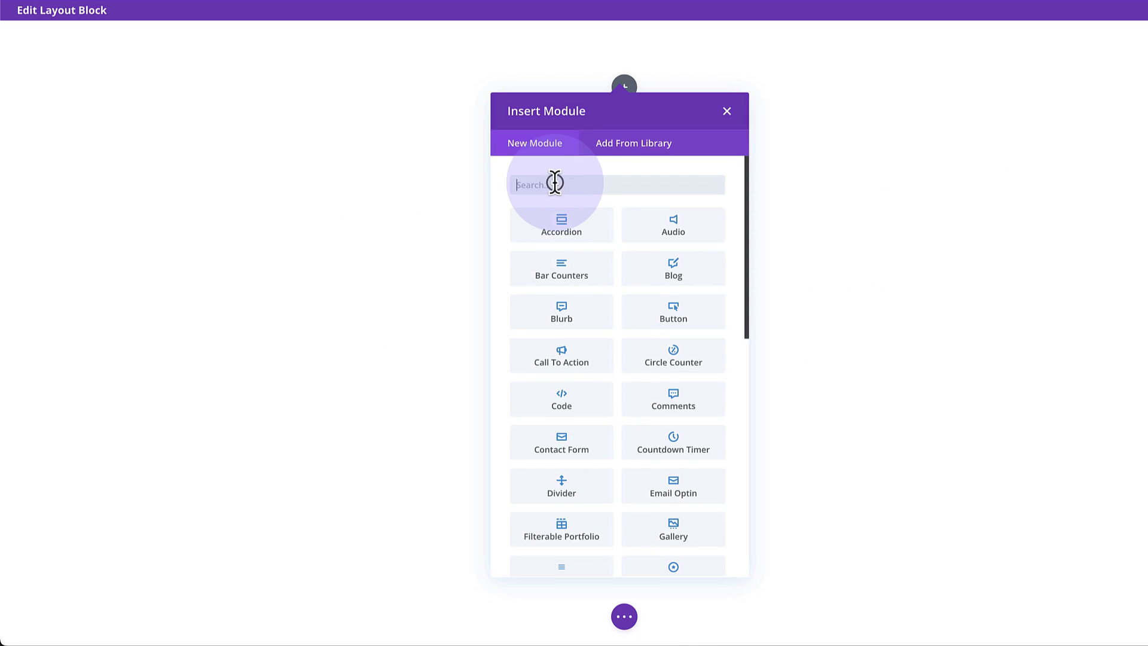
left_click(593, 321)
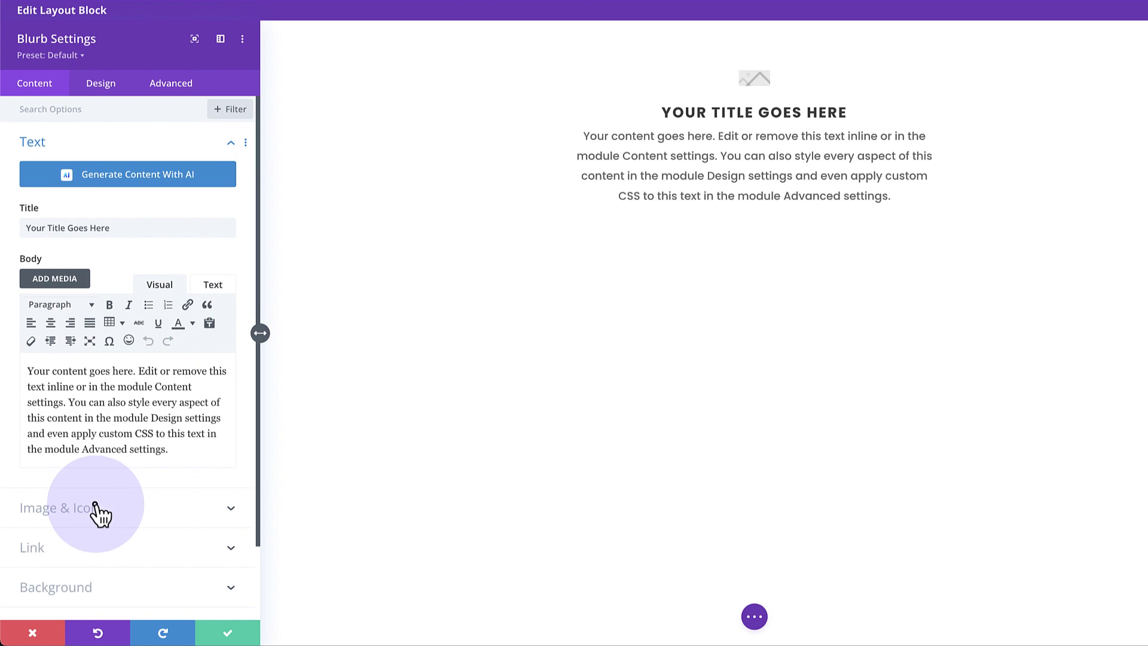
Switch the blurb from image to icon, choose the gift icon, and save the blurb
left_click(97, 508)
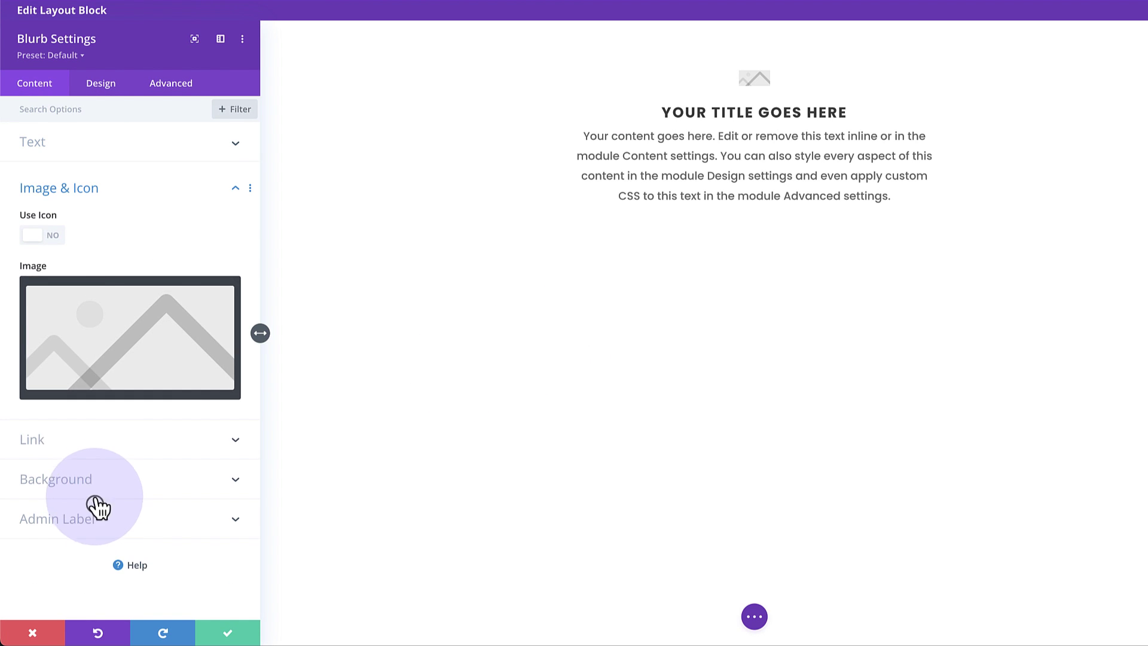
left_click(53, 234)
left_click(145, 373)
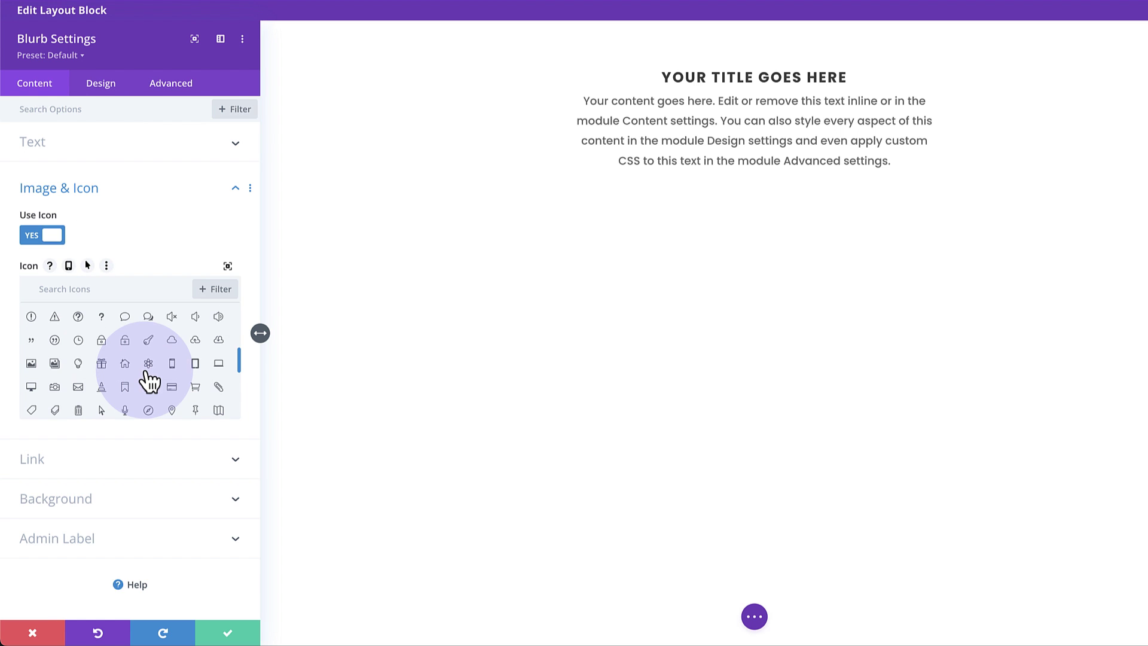
left_click(101, 363)
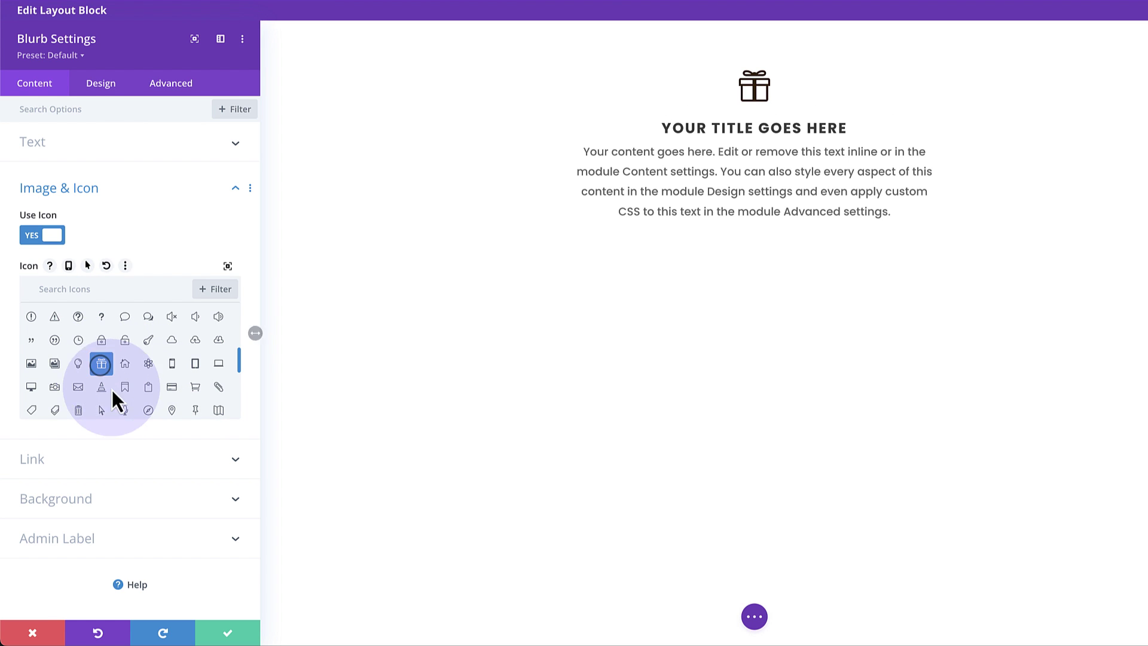
left_click(232, 631)
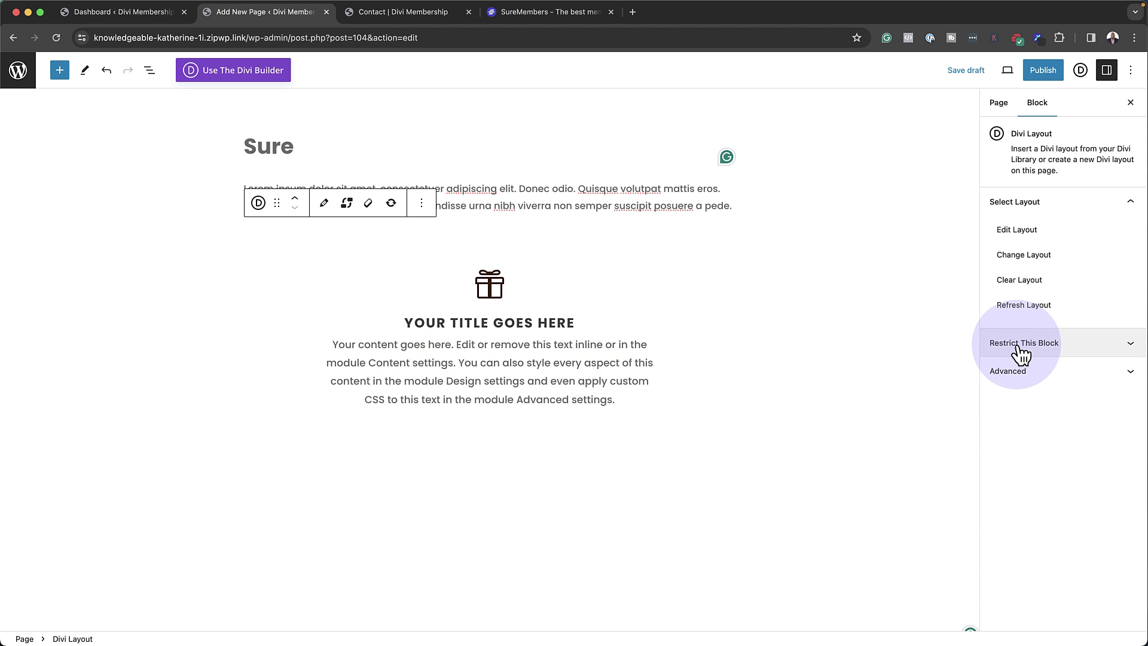
Restrict the Divi Layout block to the Lifetime Members access group
left_click(1033, 440)
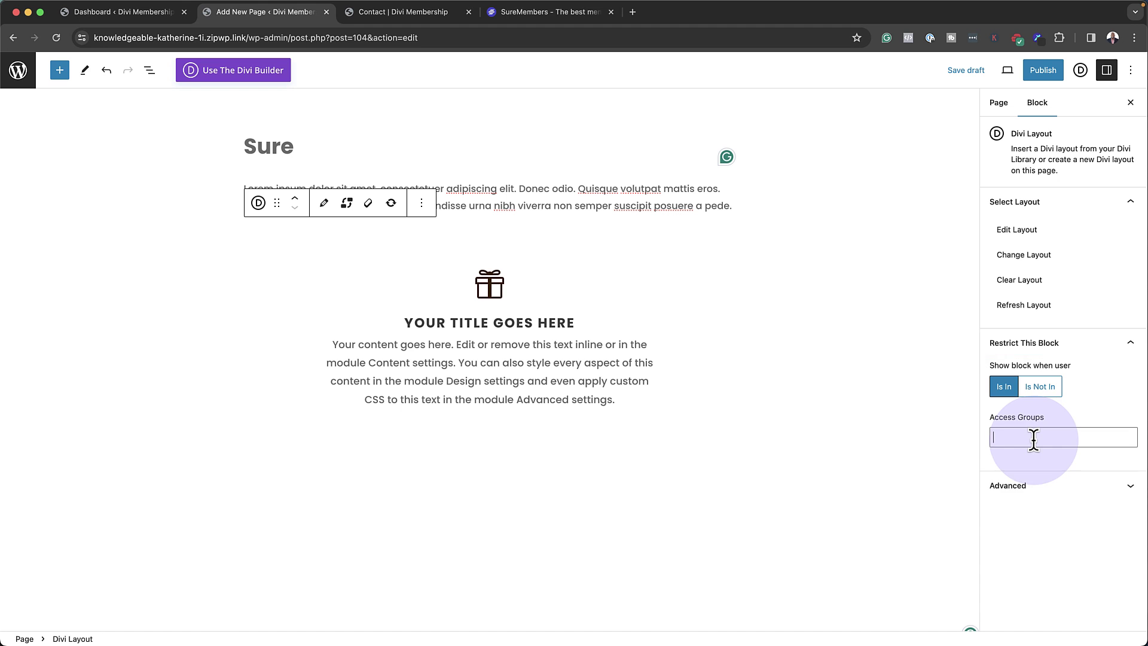